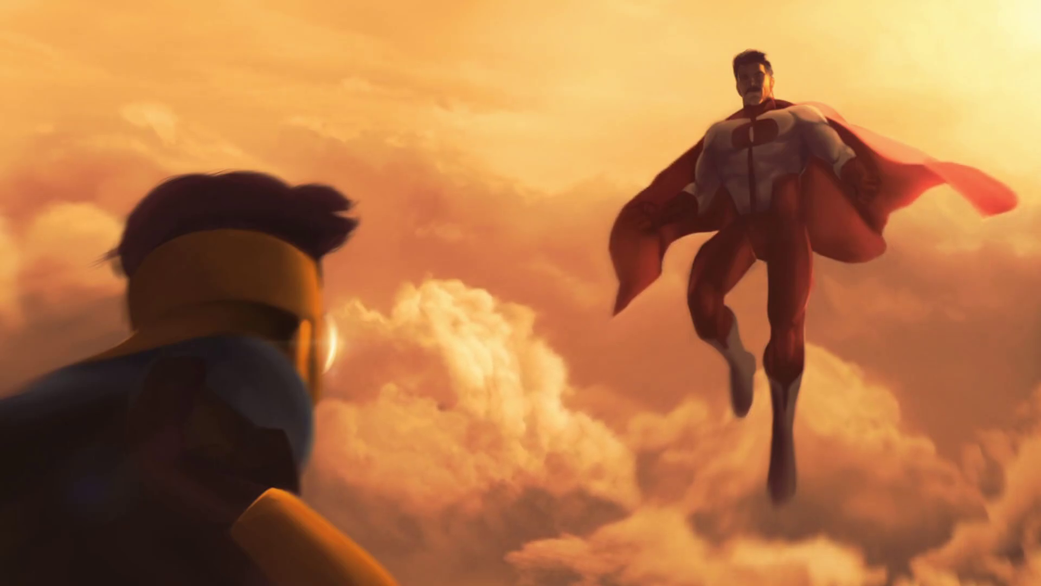
# Step: Add a new folder on the desktop via New > Folder and name it RAM
pyautogui.rightClick(394, 270)
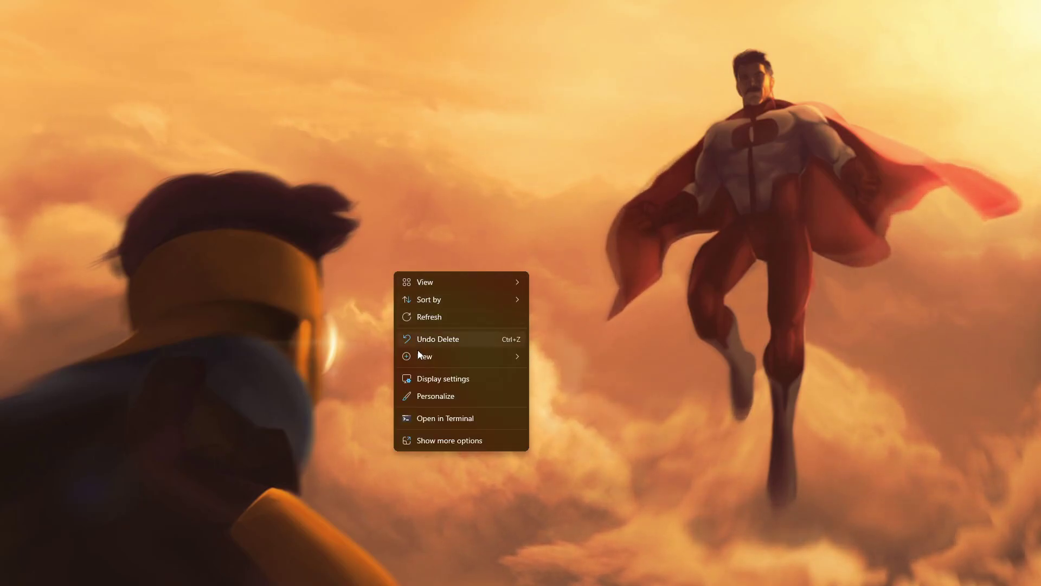
pyautogui.moveTo(418, 357)
pyautogui.click(562, 358)
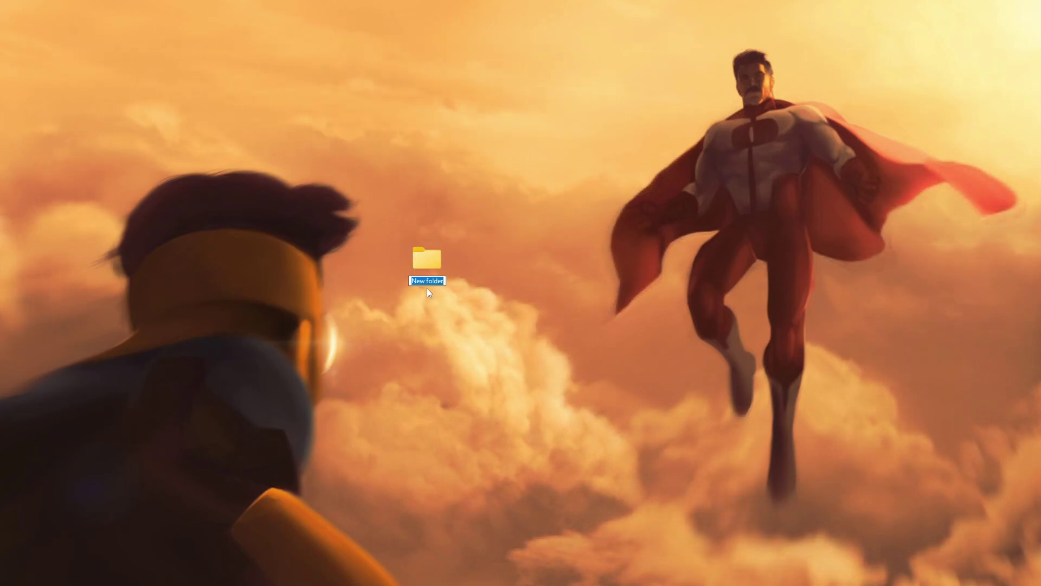
pyautogui.press('BackSpace')
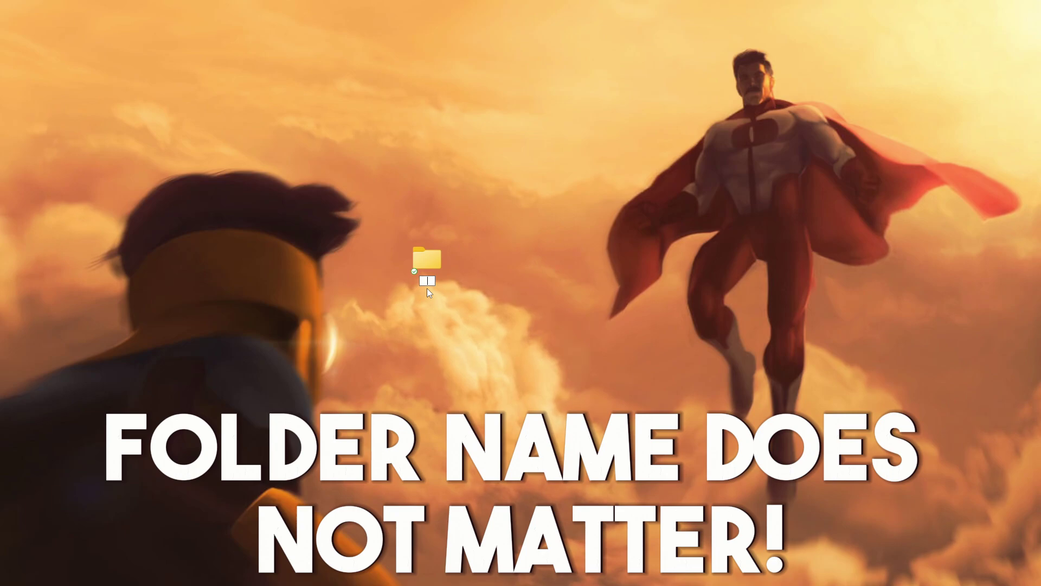
pyautogui.write('RAM')
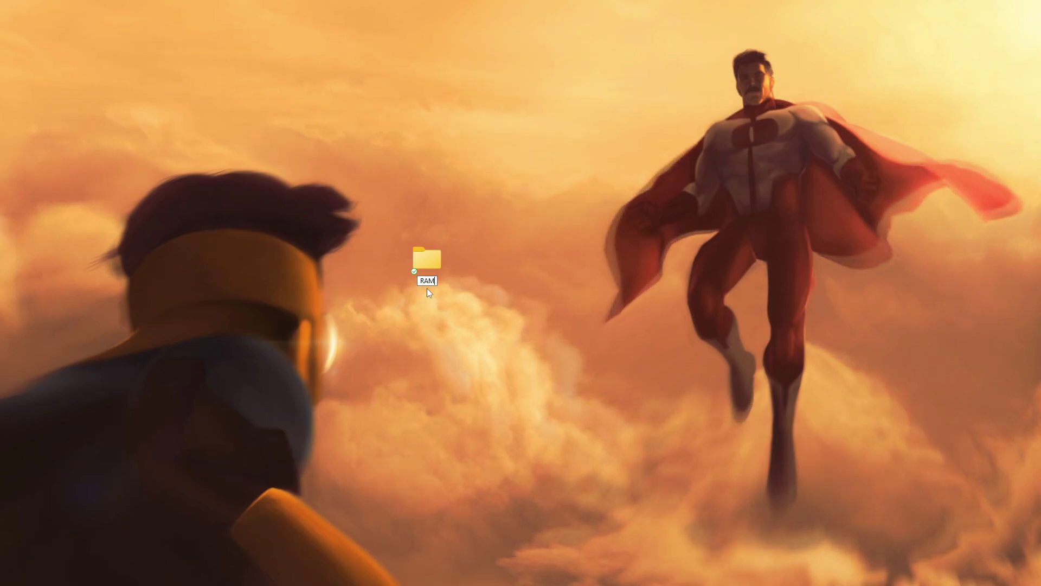
pyautogui.press('Return')
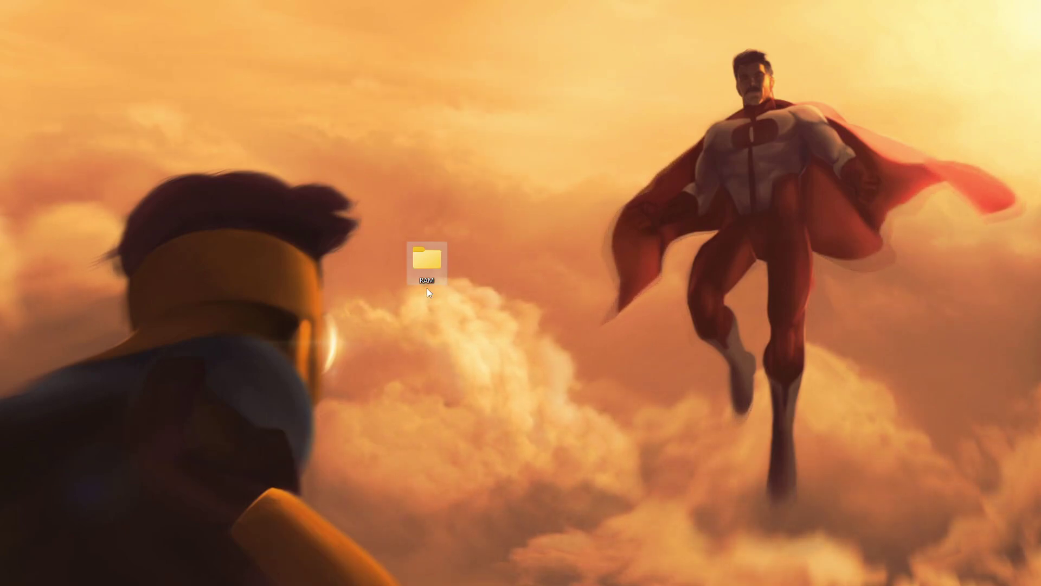
# Step: Search Chrome for roblox account manager and open its GitHub repository
pyautogui.moveTo(475, 566)
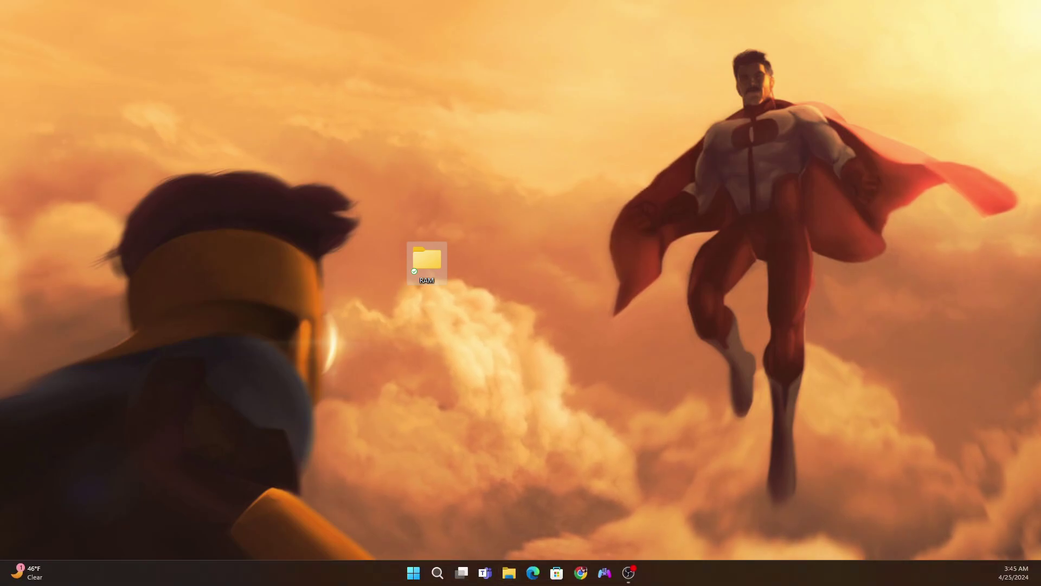
pyautogui.click(579, 574)
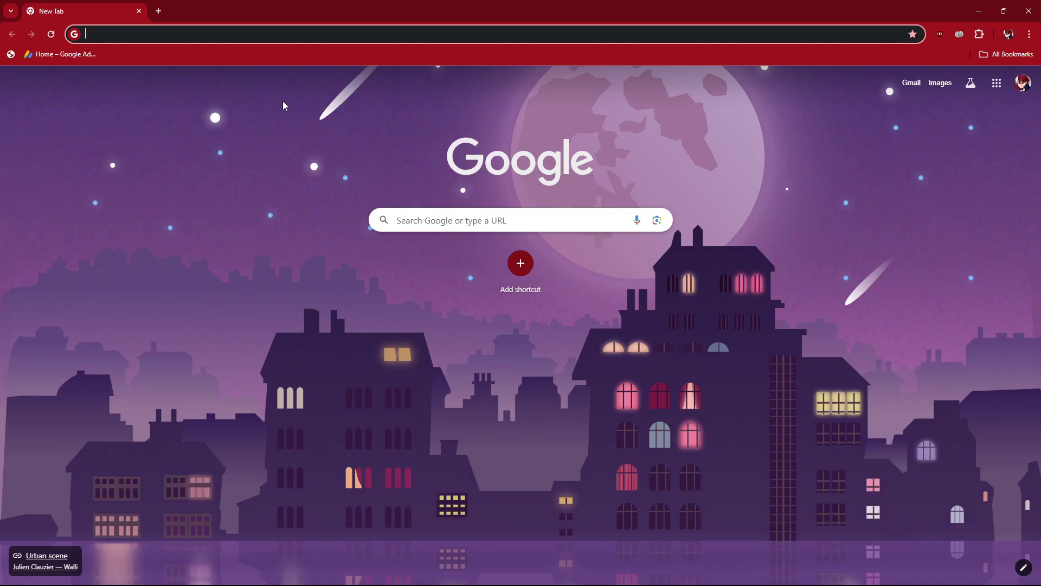
pyautogui.write('roblox accountr manager')
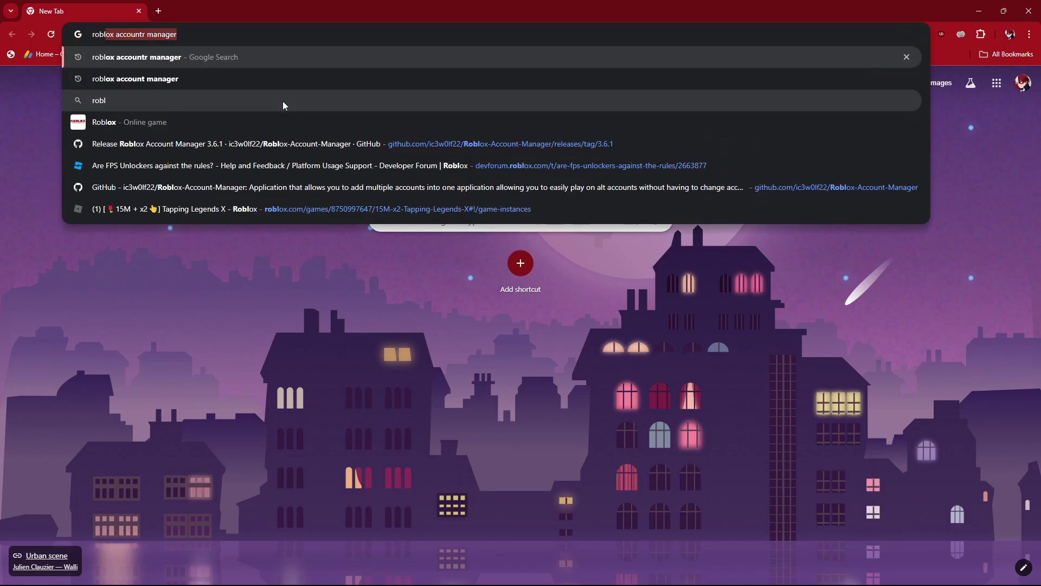
pyautogui.press('Return')
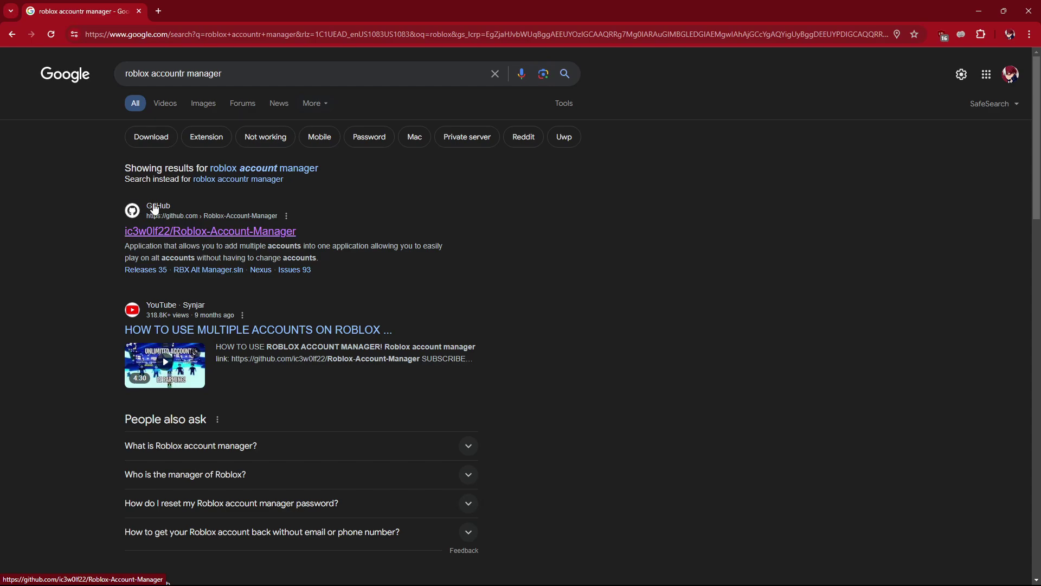
pyautogui.click(171, 231)
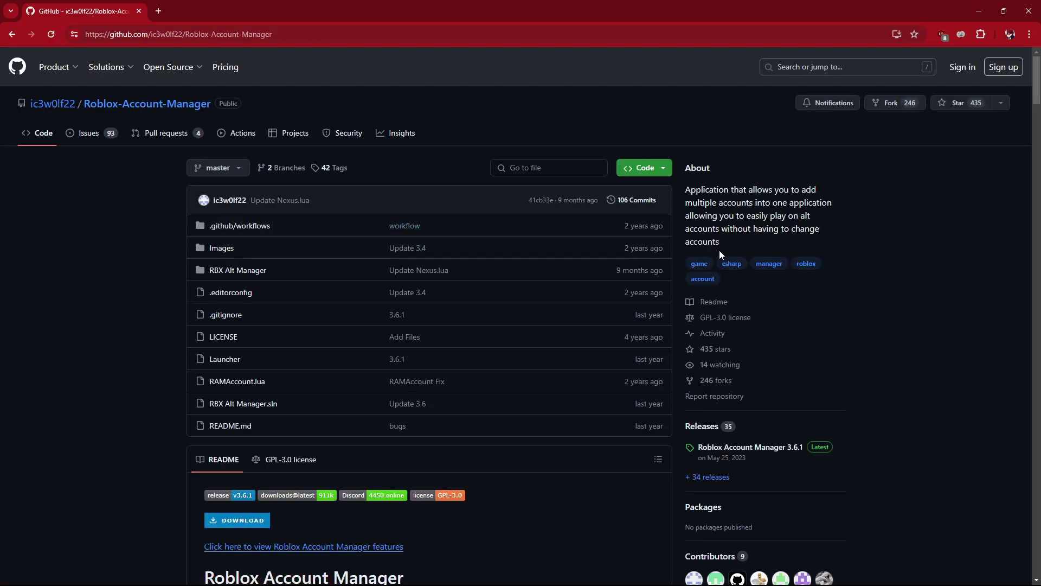
# Step: Open the 3.6.1 release and download Roblox.Account.Manager.3.6.1.zip from its Assets
pyautogui.scroll(-5, 721, 254)
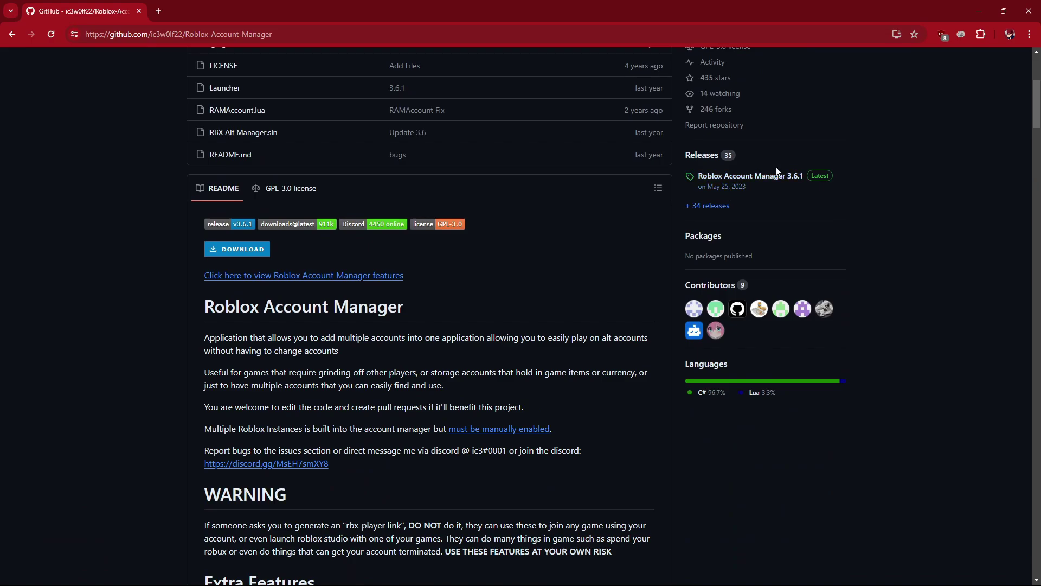
pyautogui.click(775, 176)
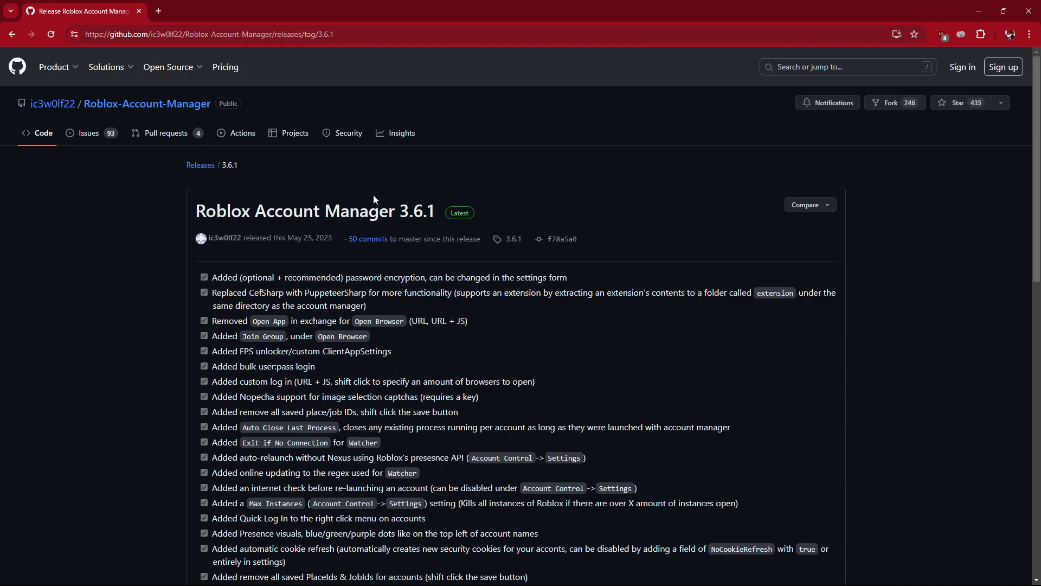
pyautogui.scroll(-3, 380, 187)
pyautogui.scroll(-10, 384, 204)
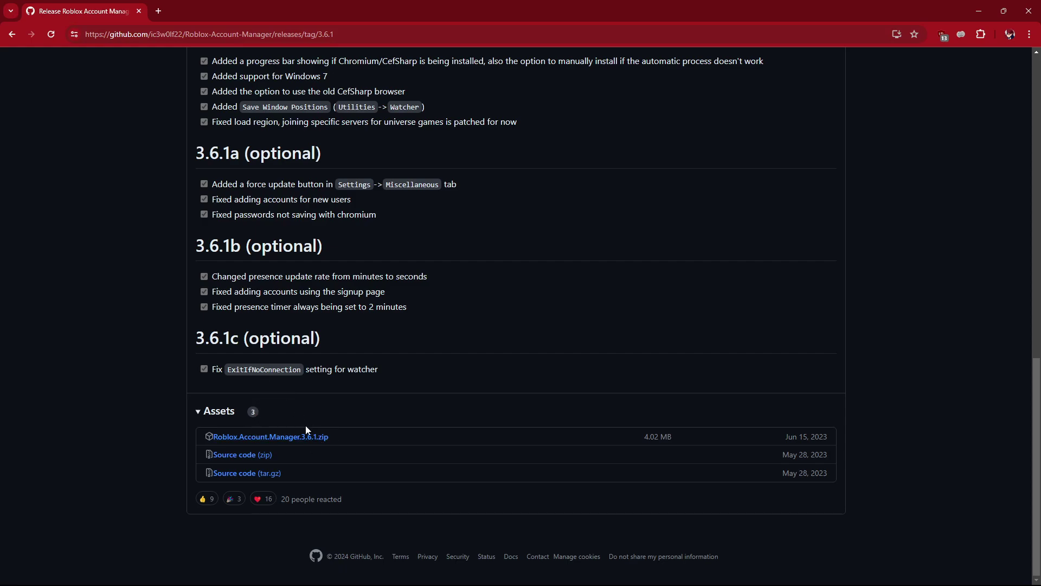
pyautogui.click(317, 442)
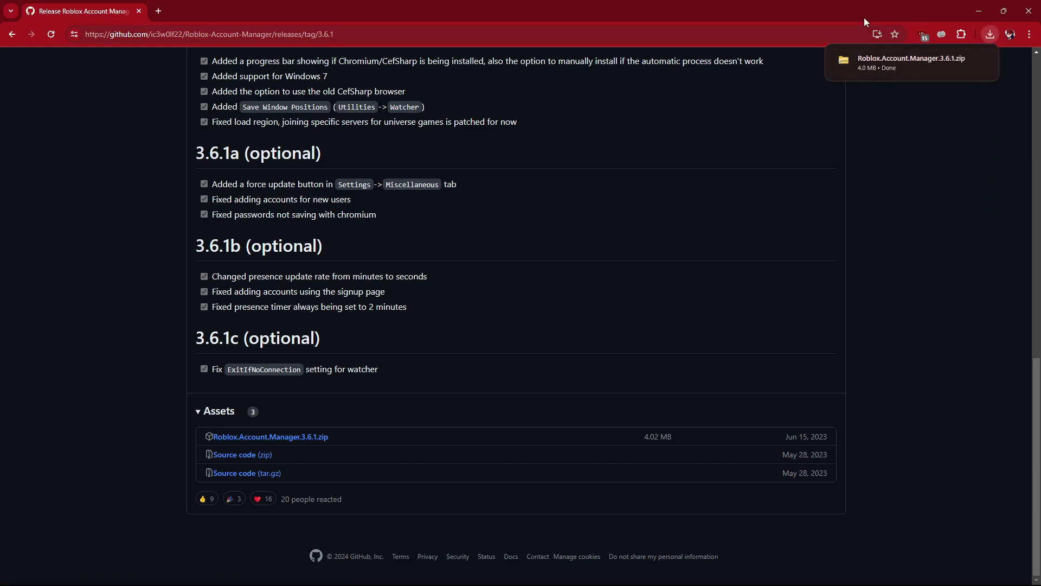
pyautogui.doubleClick(851, 8)
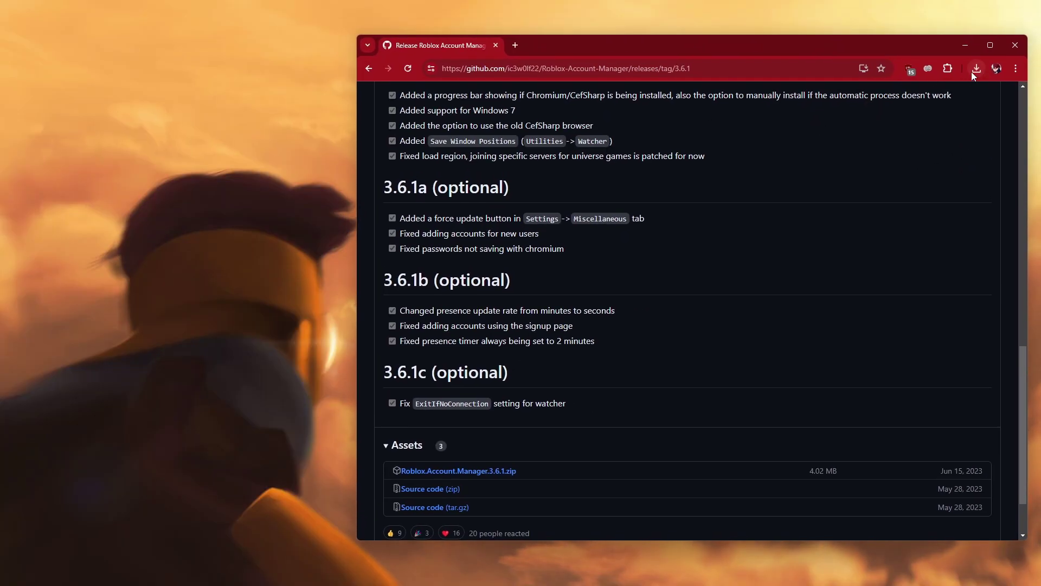
# Step: Drag the downloaded zip from Chrome's downloads onto the desktop and close Chrome
pyautogui.click(973, 69)
pyautogui.moveTo(915, 112); pyautogui.dragTo(230, 132)
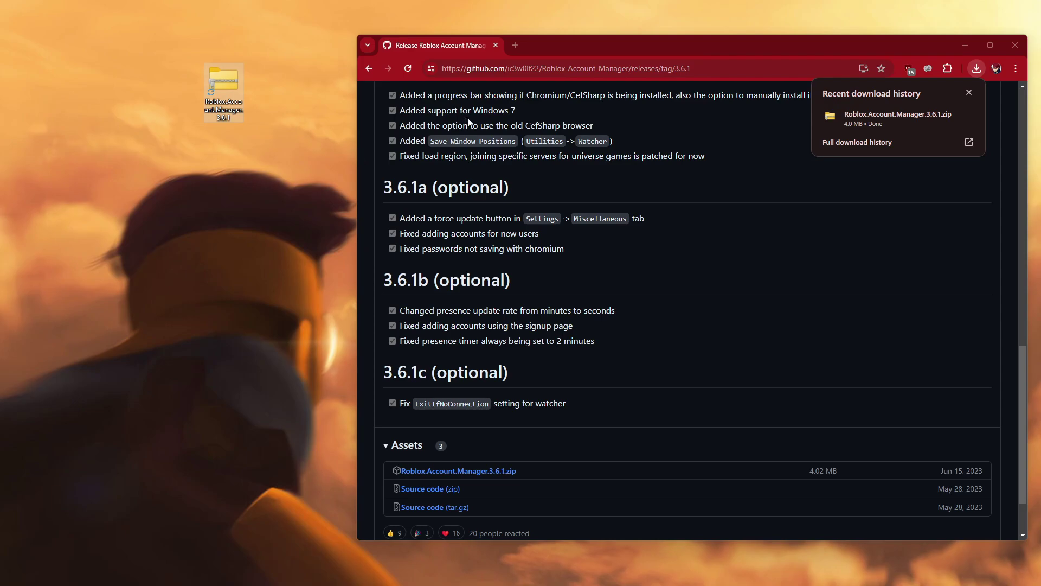
pyautogui.click(1013, 49)
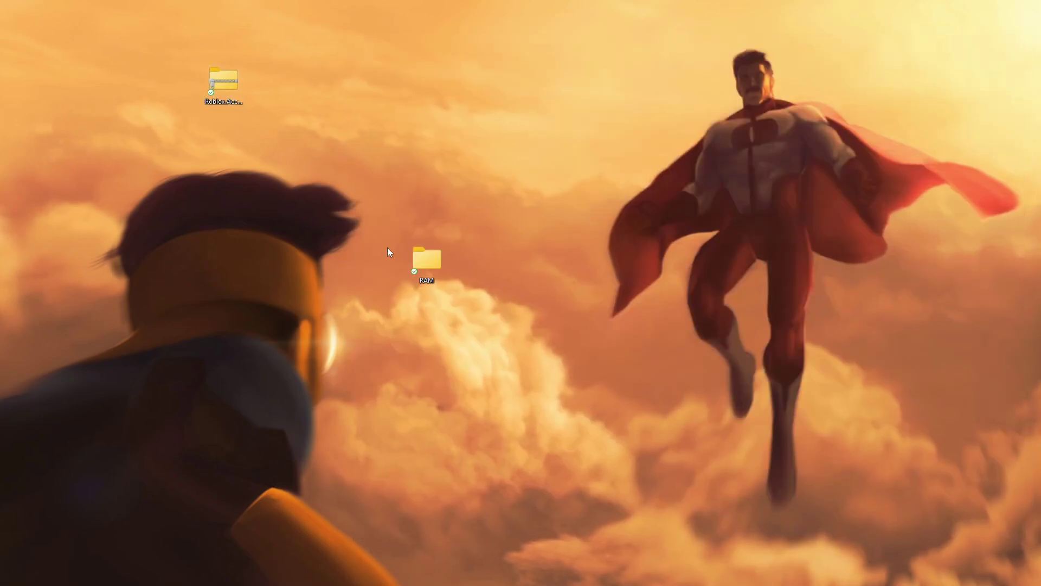
# Step: Move the RAM folder next to the zip and open the zip
pyautogui.moveTo(427, 259); pyautogui.dragTo(271, 101)
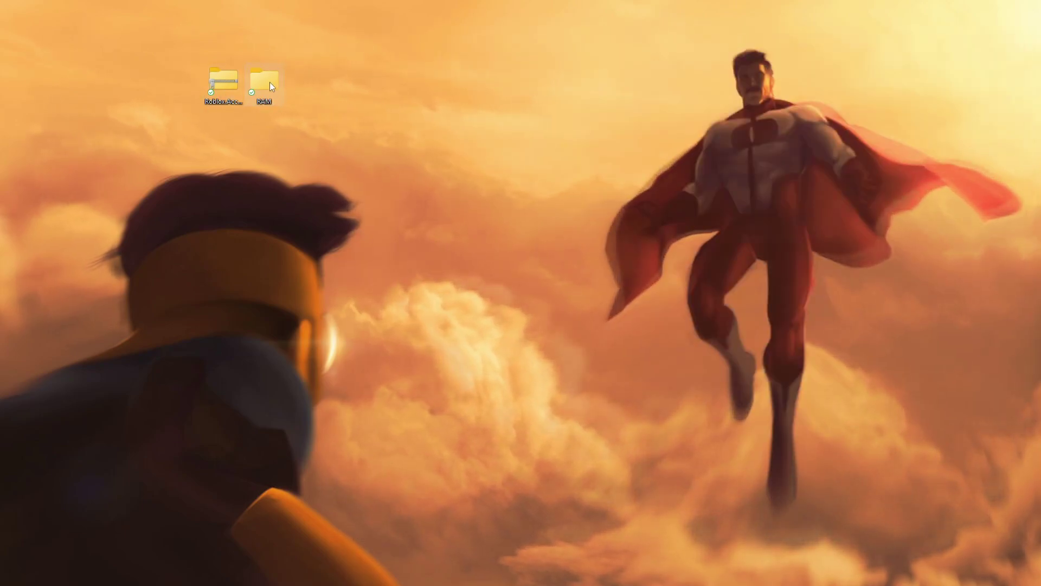
pyautogui.click(226, 80)
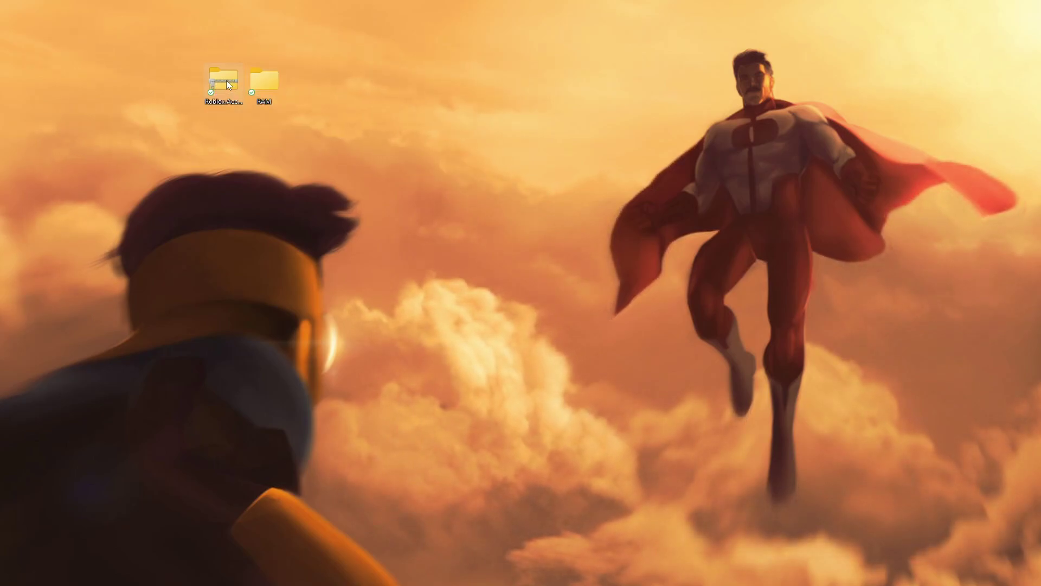
pyautogui.doubleClick(223, 80)
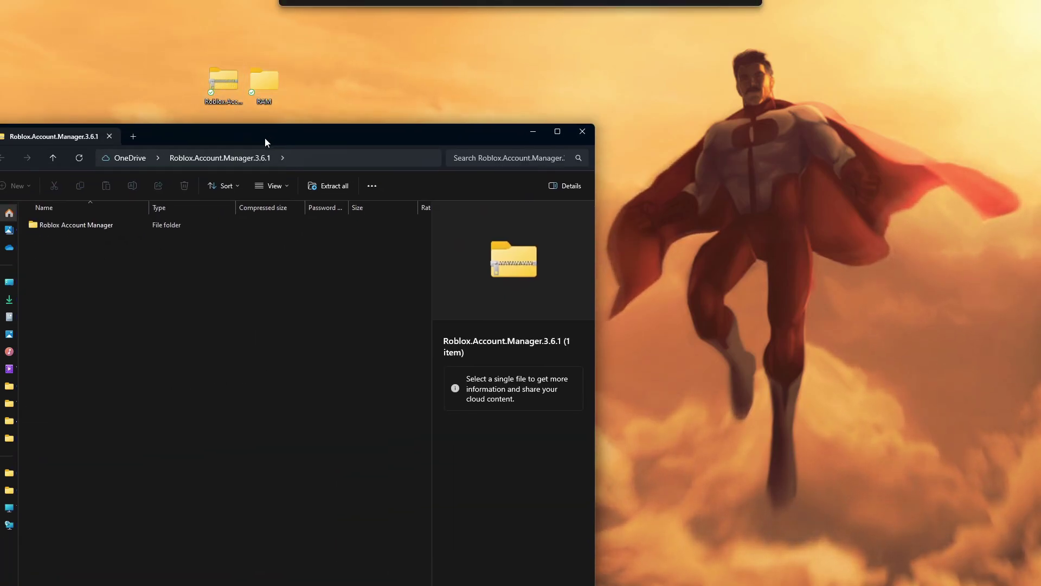
# Step: Start Extract all on the zip and choose Desktop\RAM as the destination
pyautogui.moveTo(264, 138); pyautogui.dragTo(314, 129)
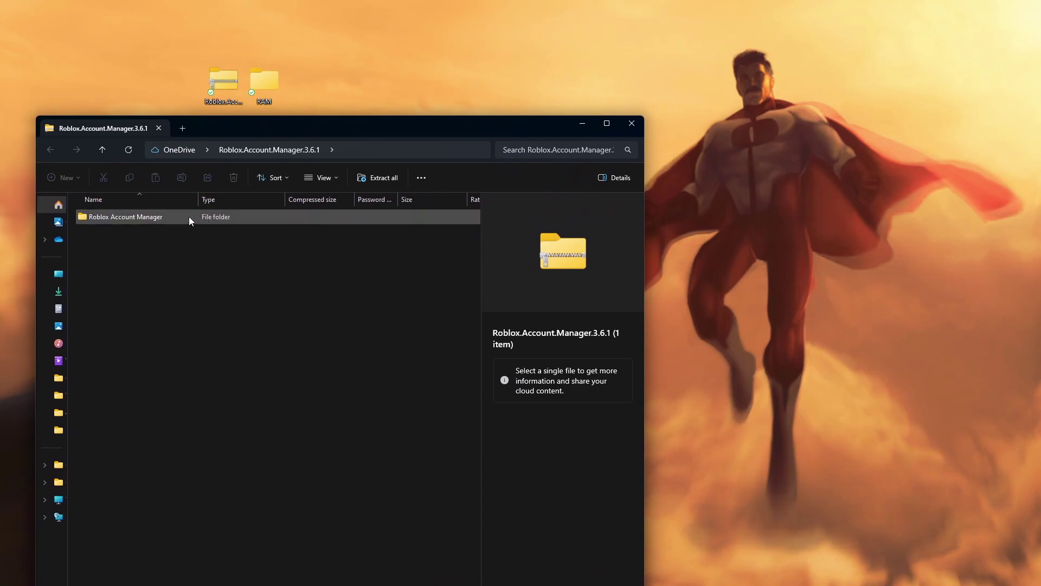
pyautogui.click(163, 217)
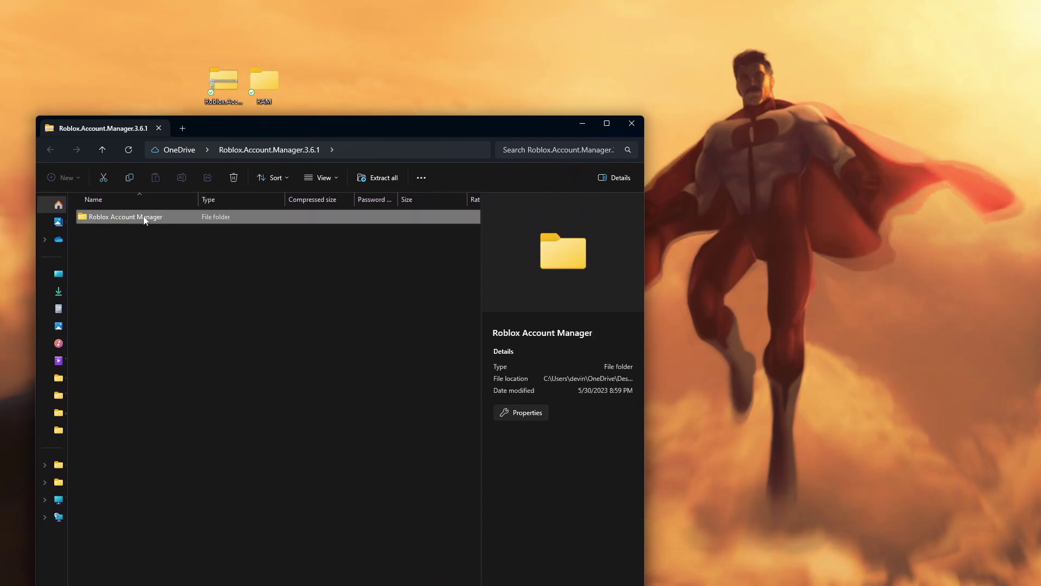
pyautogui.click(378, 178)
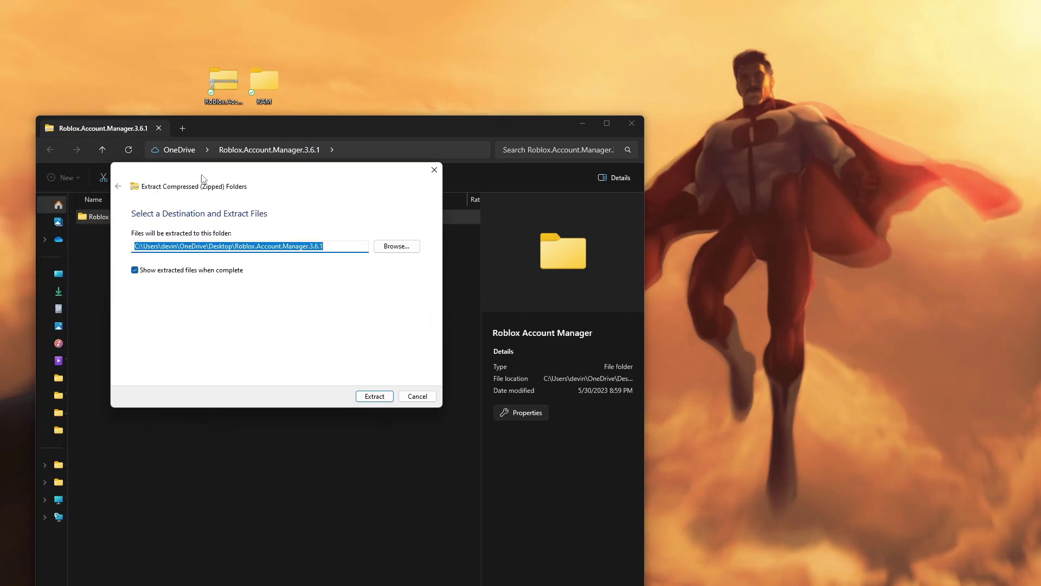
pyautogui.click(416, 251)
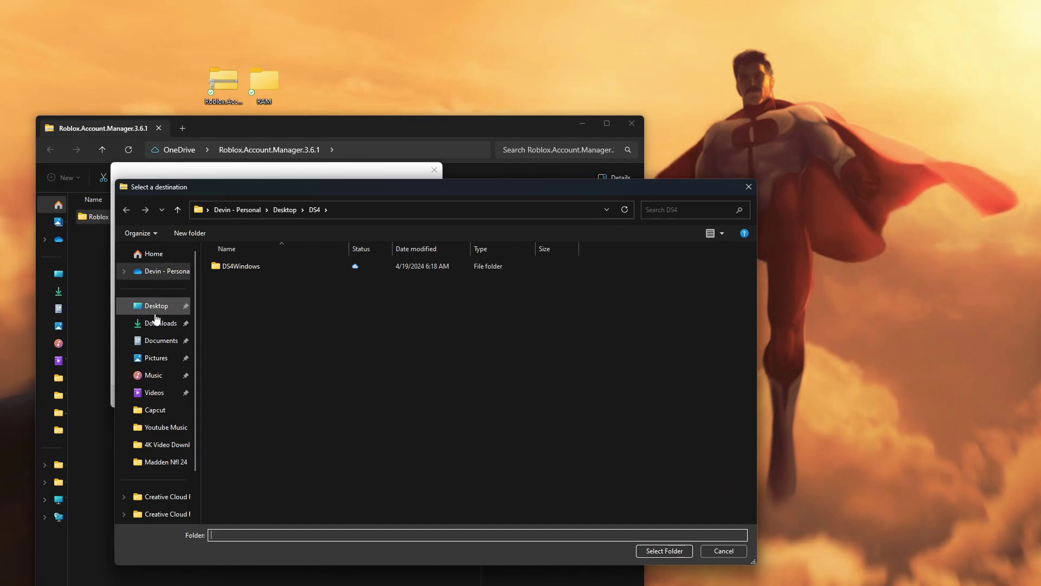
pyautogui.click(154, 306)
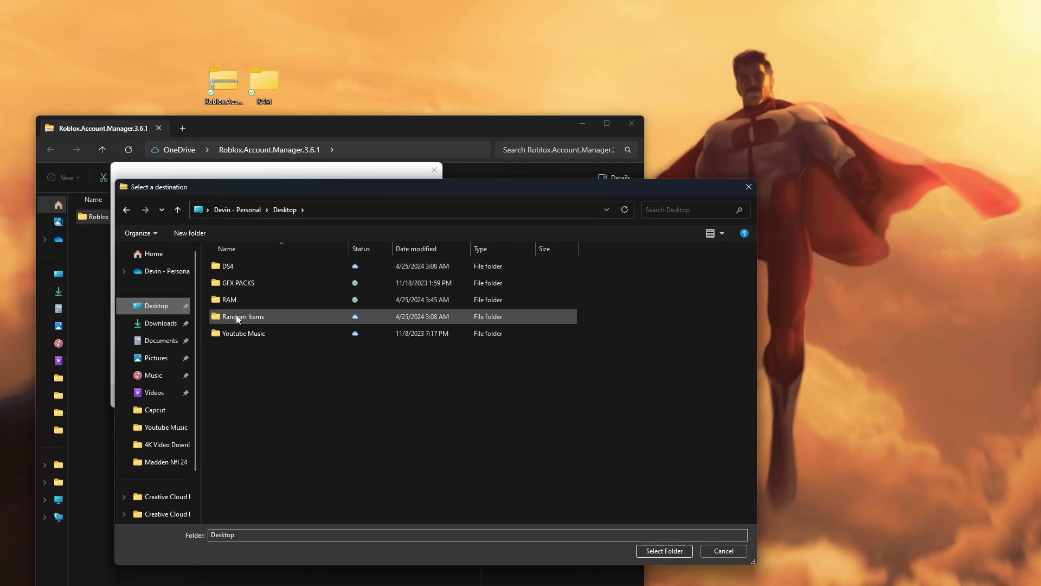
pyautogui.doubleClick(237, 299)
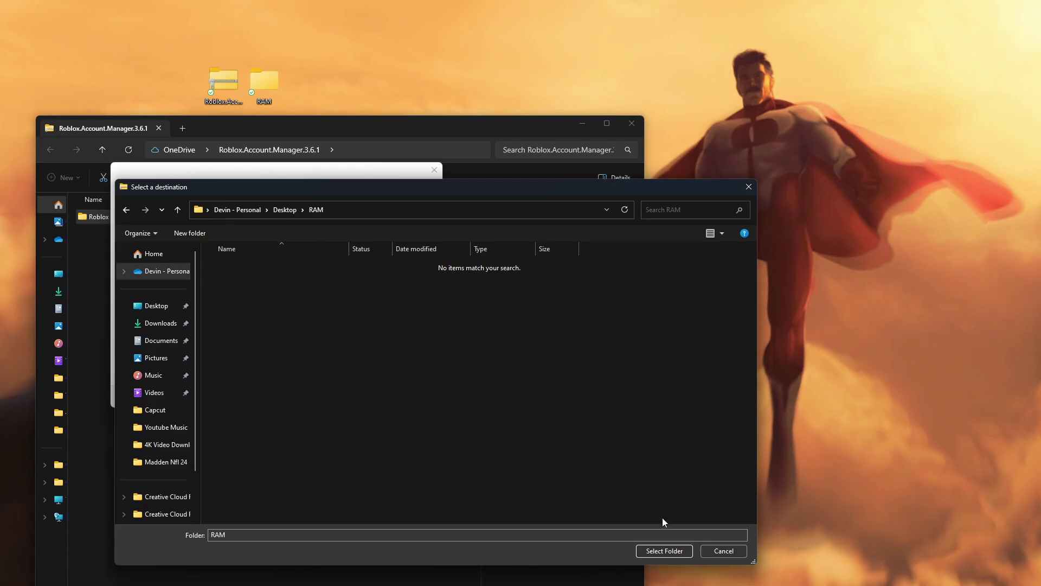
pyautogui.click(664, 549)
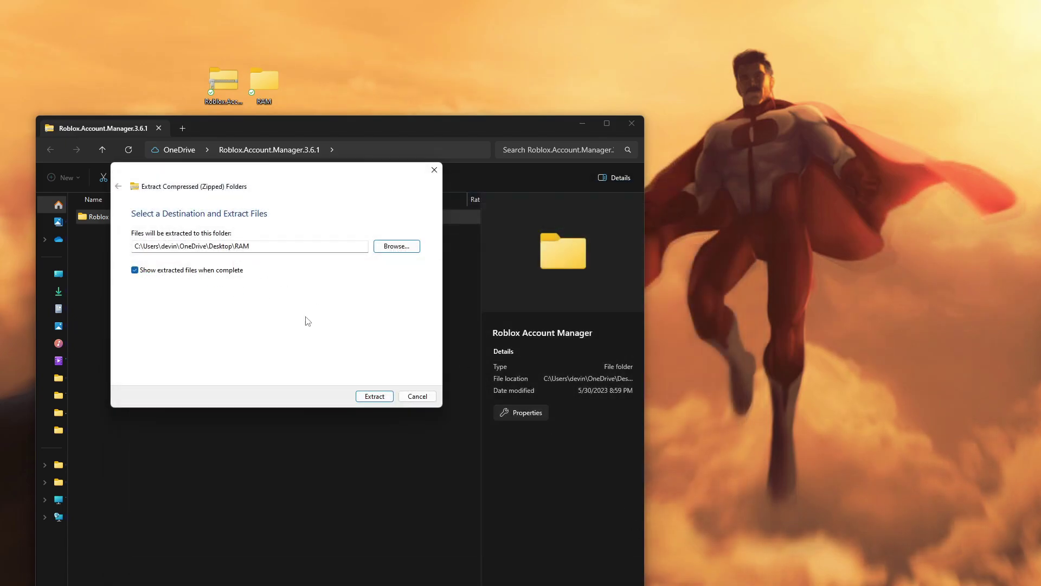
# Step: Extract the files into RAM and close both Explorer windows
pyautogui.click(374, 396)
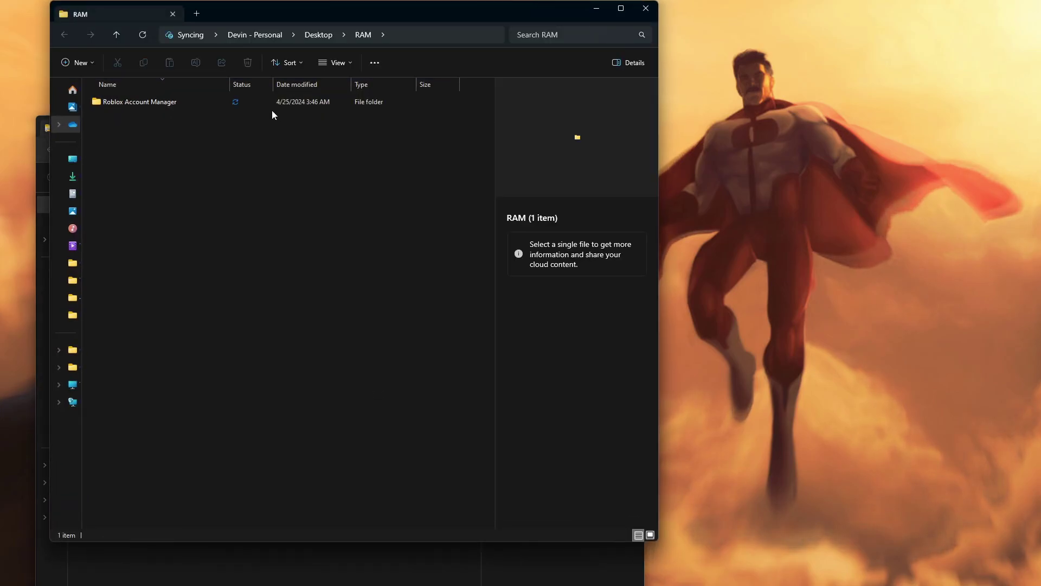
pyautogui.click(645, 8)
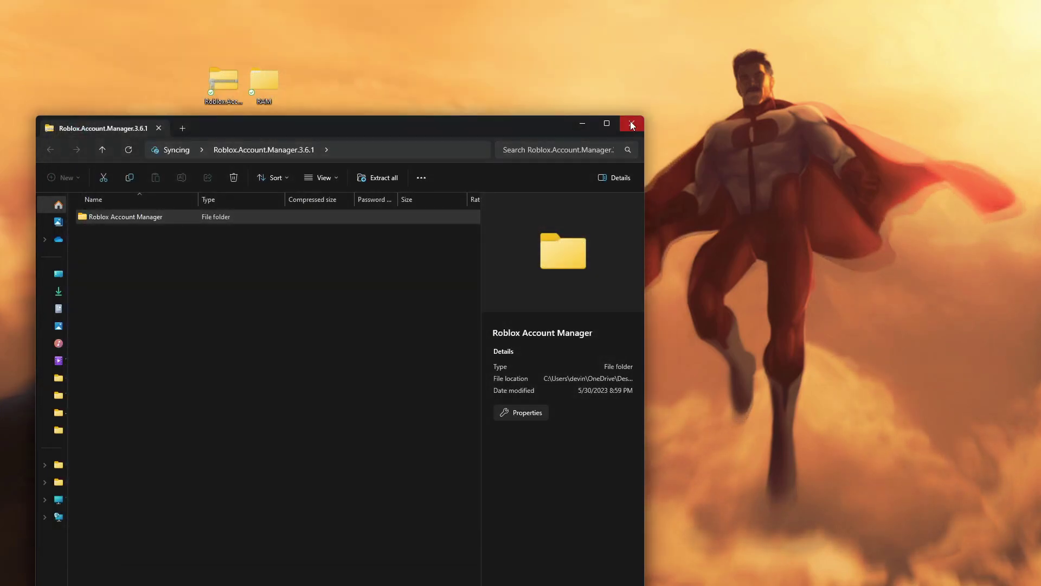
pyautogui.click(631, 116)
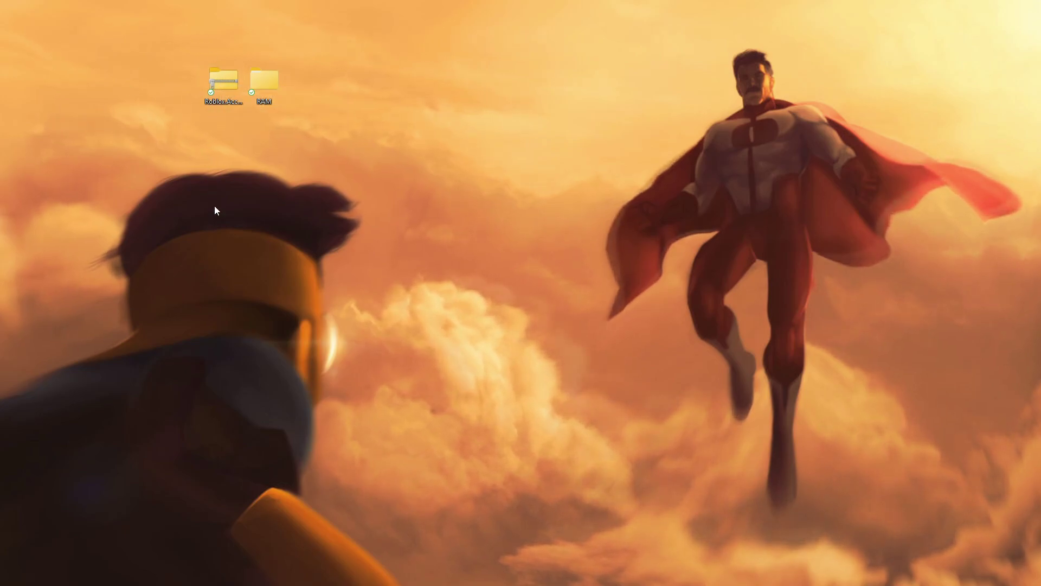
# Step: Delete the Roblox.Account.Manager.3.6.1 zip from the desktop
pyautogui.moveTo(215, 206); pyautogui.dragTo(217, 54)
pyautogui.rightClick(226, 85)
pyautogui.click(328, 101)
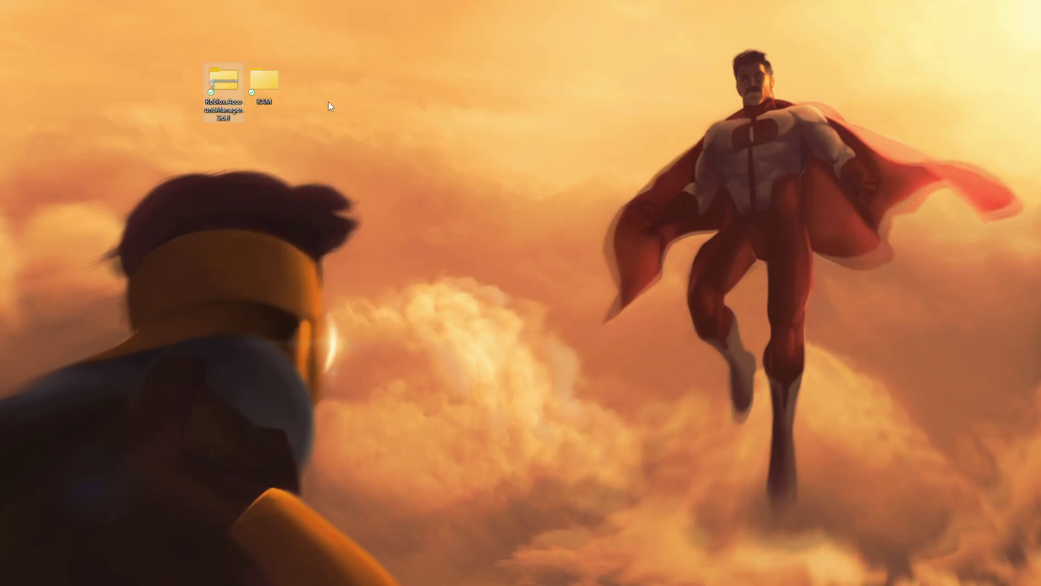
# Step: Open RAM\Roblox Account Manager and run Roblox Account Manager.exe
pyautogui.doubleClick(258, 81)
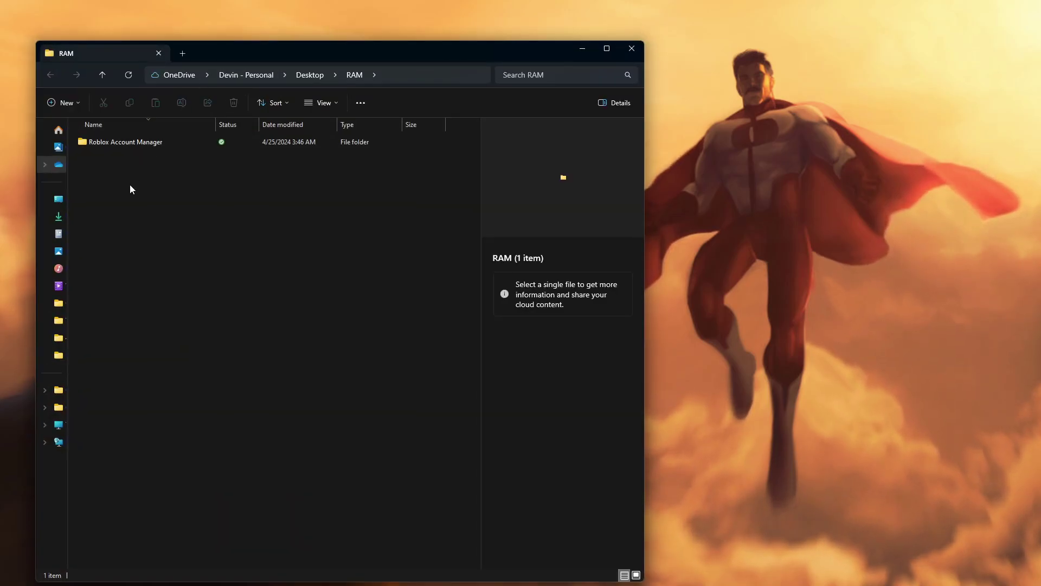
pyautogui.doubleClick(181, 143)
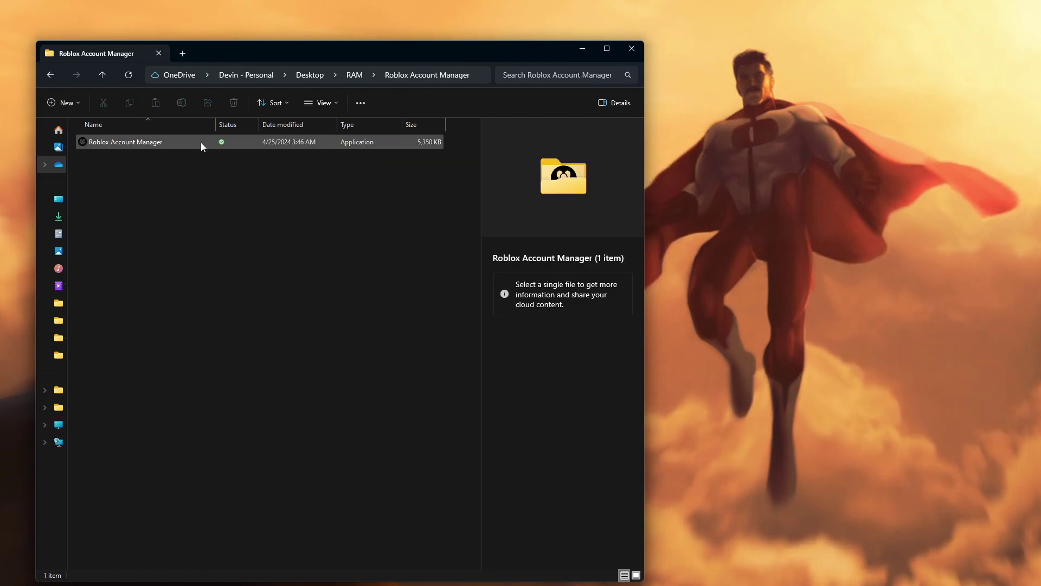
pyautogui.click(141, 146)
pyautogui.doubleClick(141, 145)
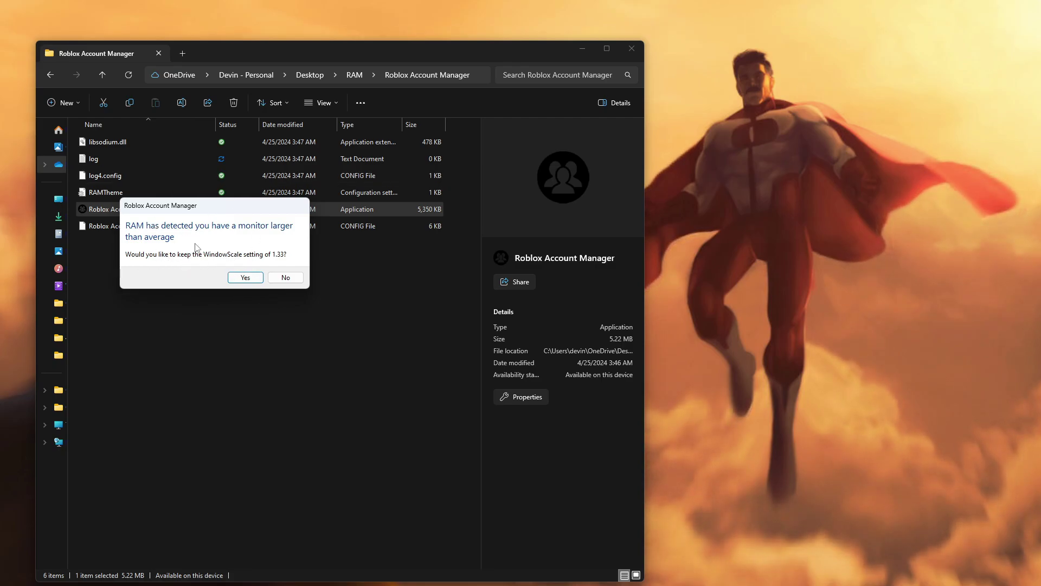
# Step: Decline the 1.33 WindowScale and choose Default Encryption without a password
pyautogui.click(285, 278)
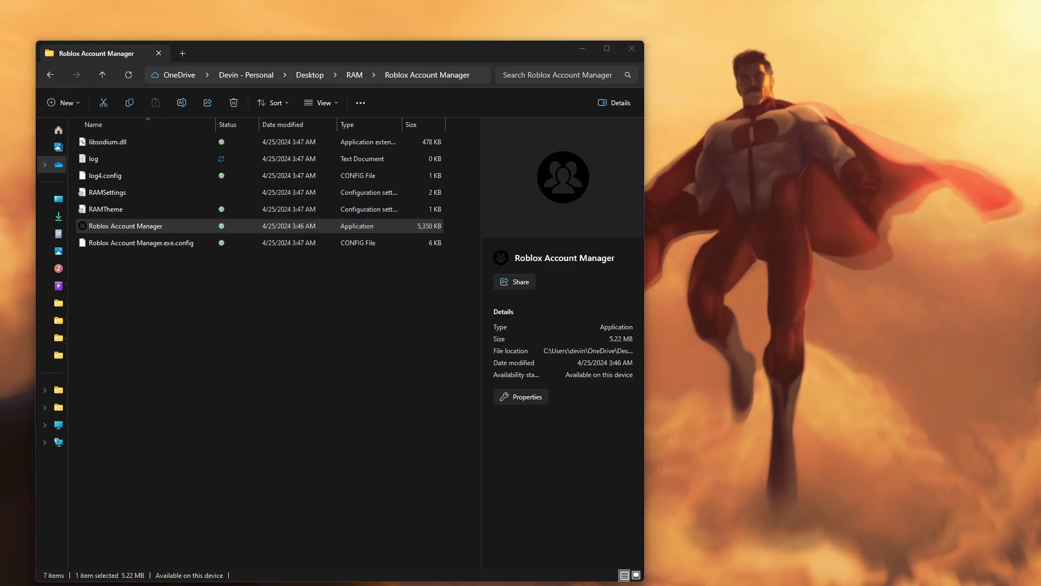
pyautogui.moveTo(359, 93); pyautogui.dragTo(382, 87)
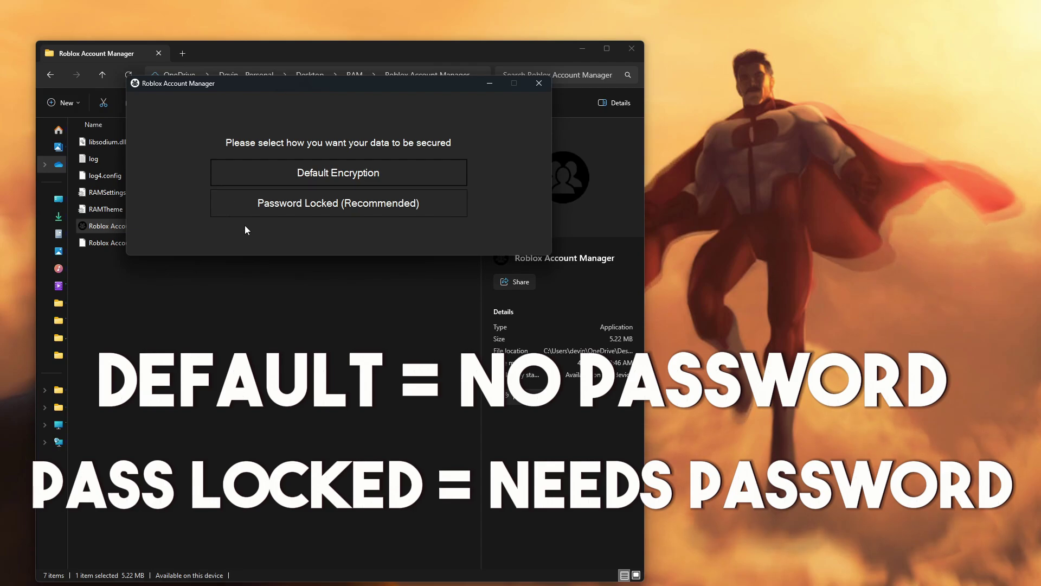
pyautogui.moveTo(283, 206)
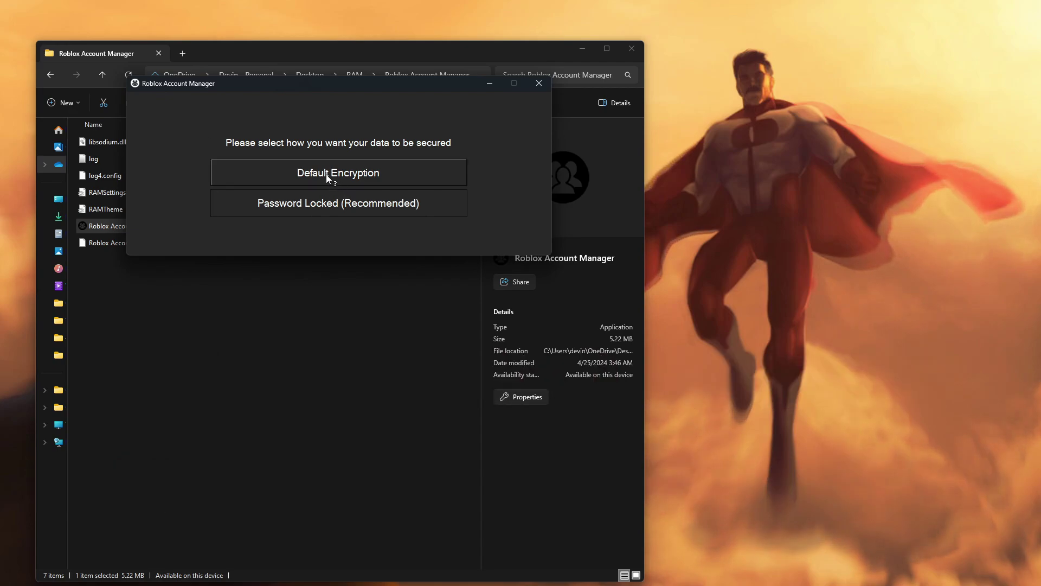
pyautogui.click(324, 176)
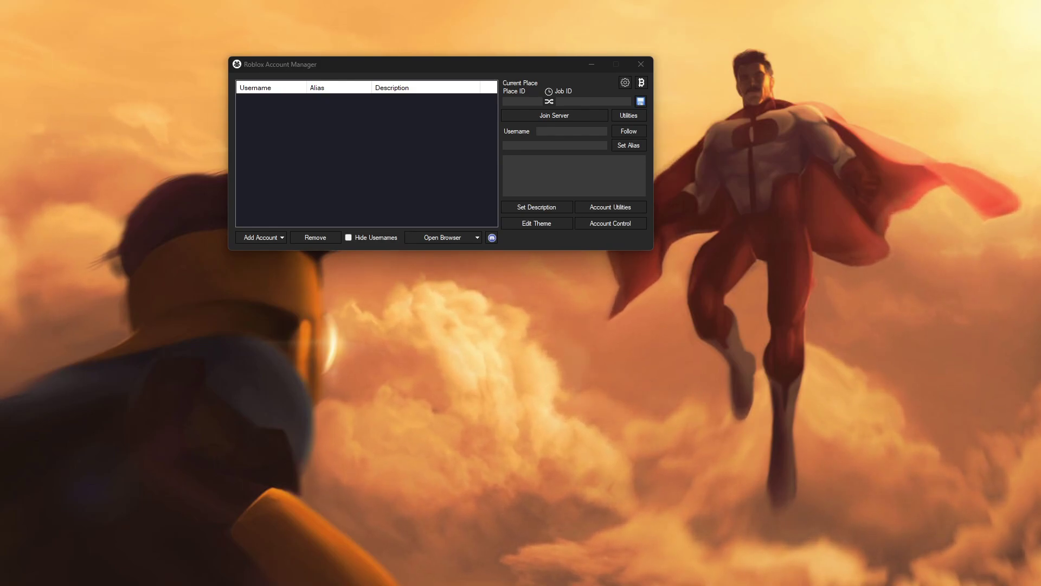
# Step: Add an account by entering its Roblox username and password on the login page
pyautogui.click(259, 237)
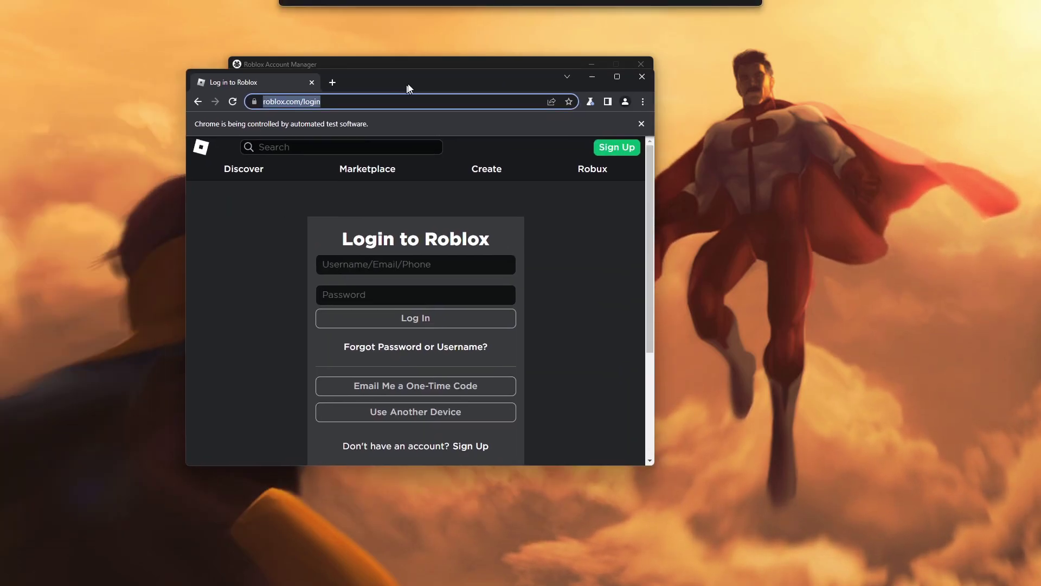
pyautogui.moveTo(409, 88); pyautogui.dragTo(414, 77)
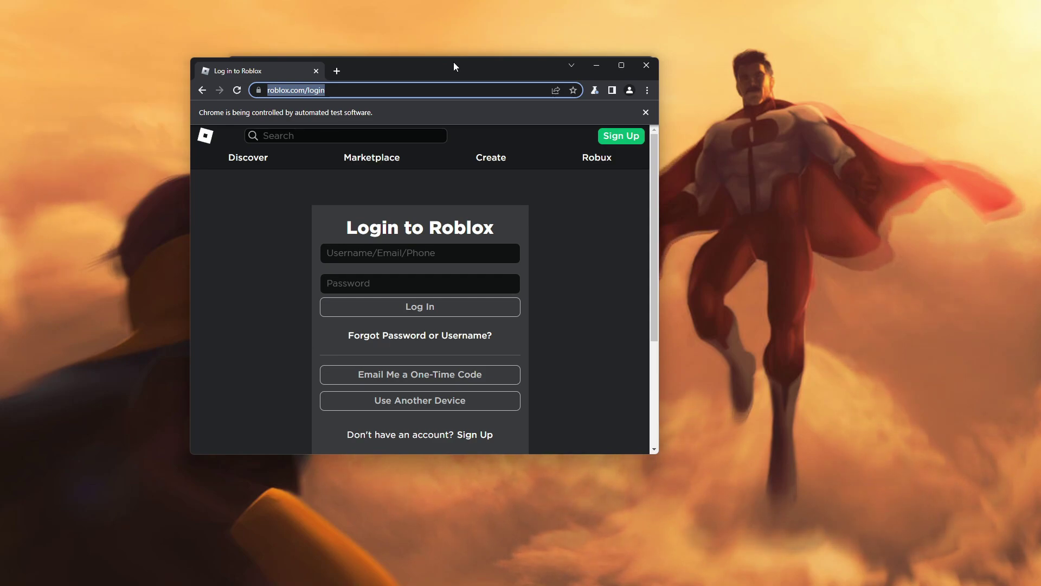
pyautogui.click(358, 256)
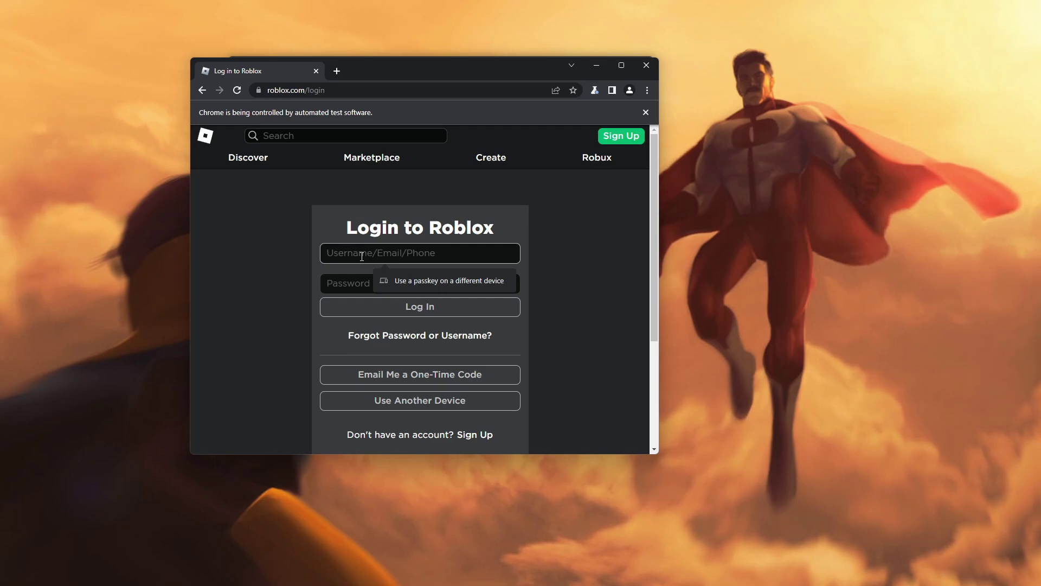
pyautogui.write('DefN')
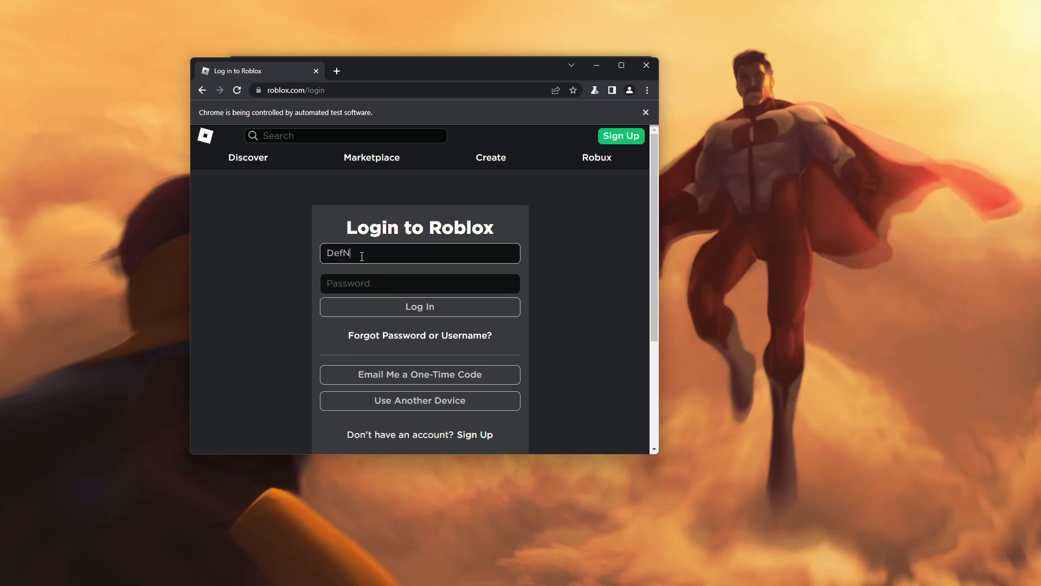
pyautogui.write('otExible')
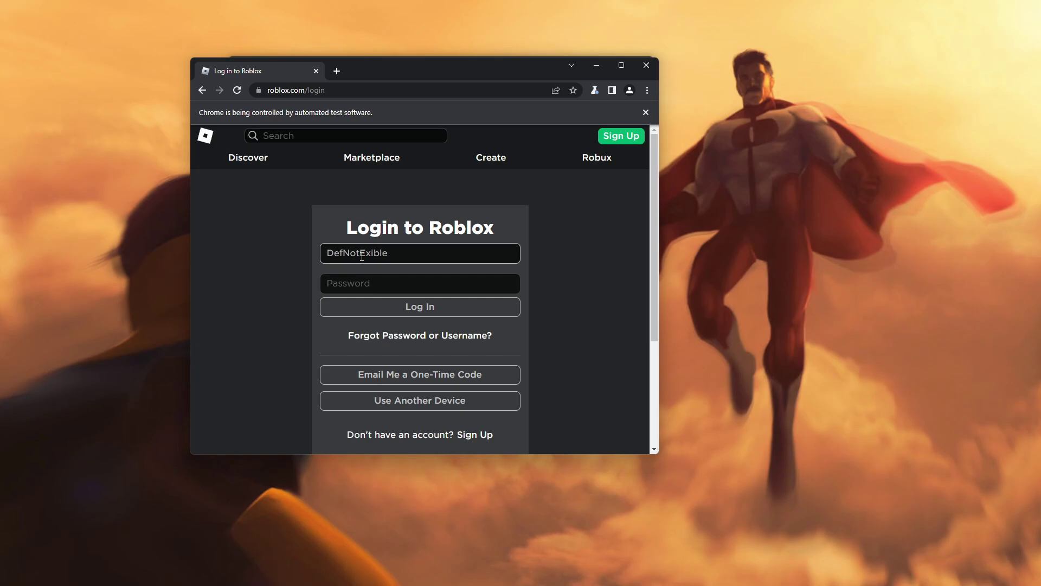
pyautogui.click(383, 278)
pyautogui.write('*****')
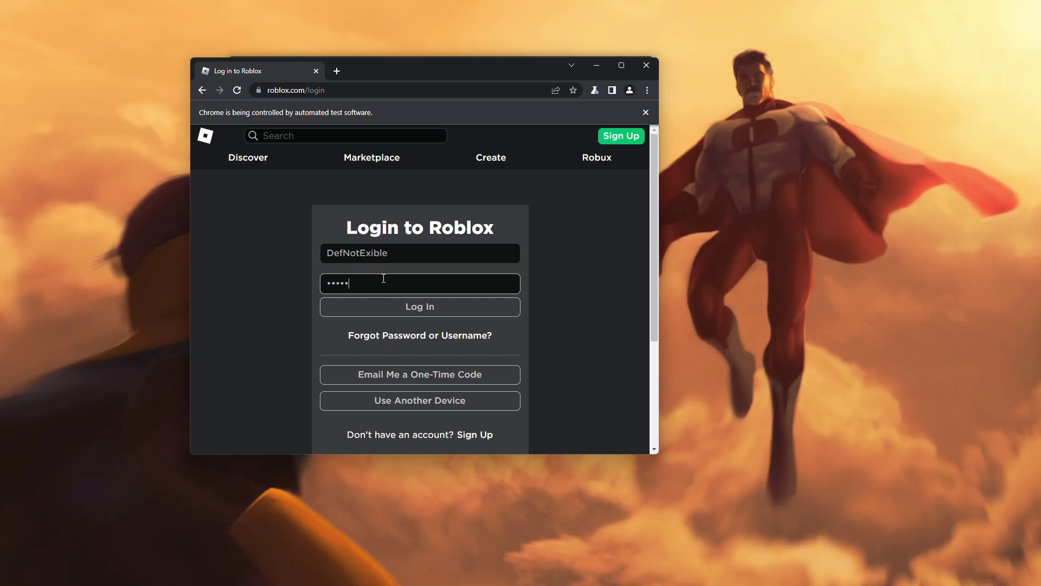
pyautogui.write('****')
pyautogui.press('Return')
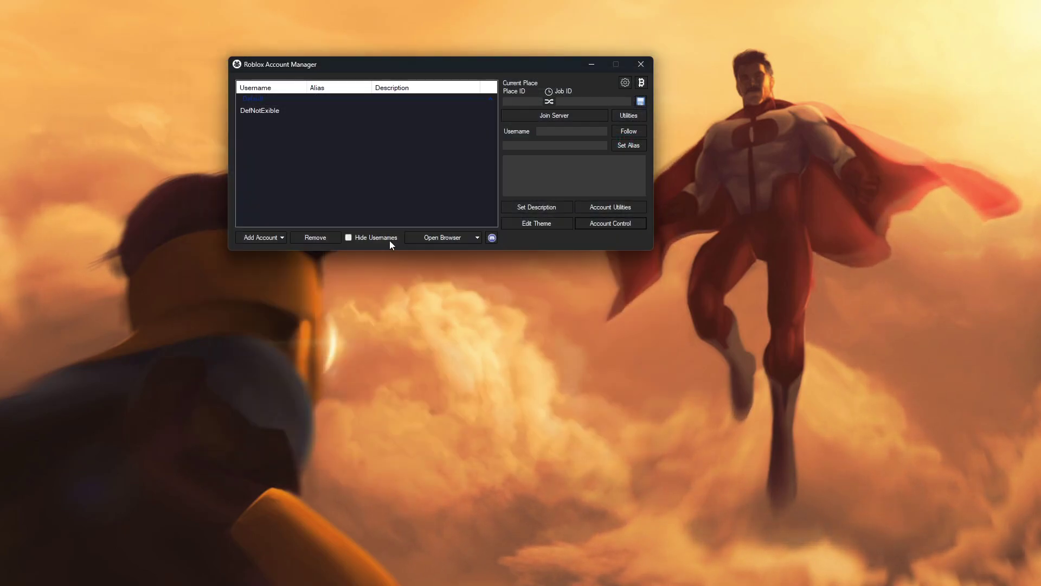
# Step: Log in a second Roblox account via Add Account, then open Settings
pyautogui.click(252, 236)
pyautogui.click(625, 82)
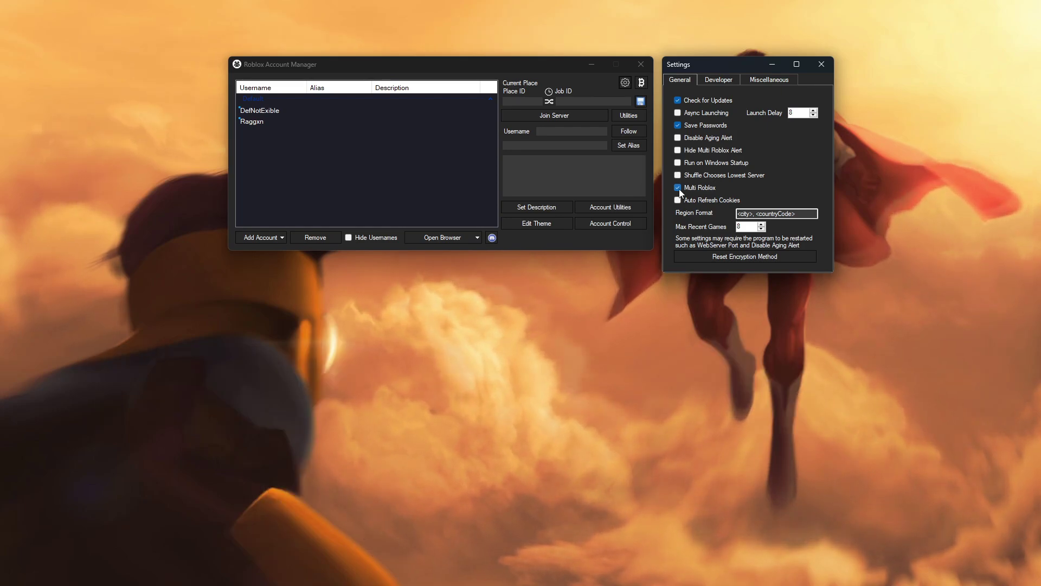
# Step: Switch the Settings window to its Miscellaneous tab
pyautogui.click(757, 80)
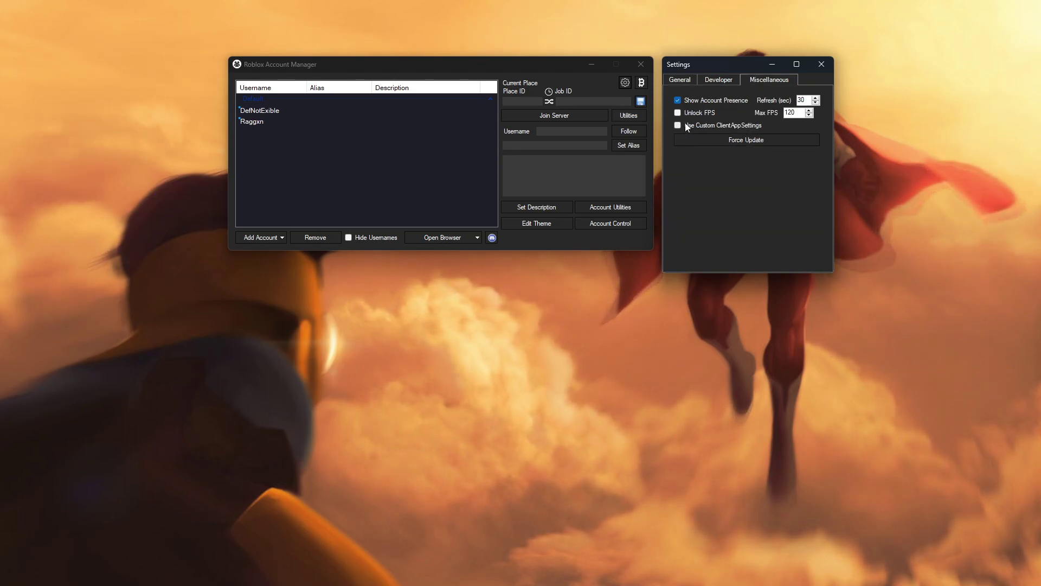
# Step: Enable Unlock FPS, lower Max FPS to 46, then turn Unlock FPS back off
pyautogui.click(678, 113)
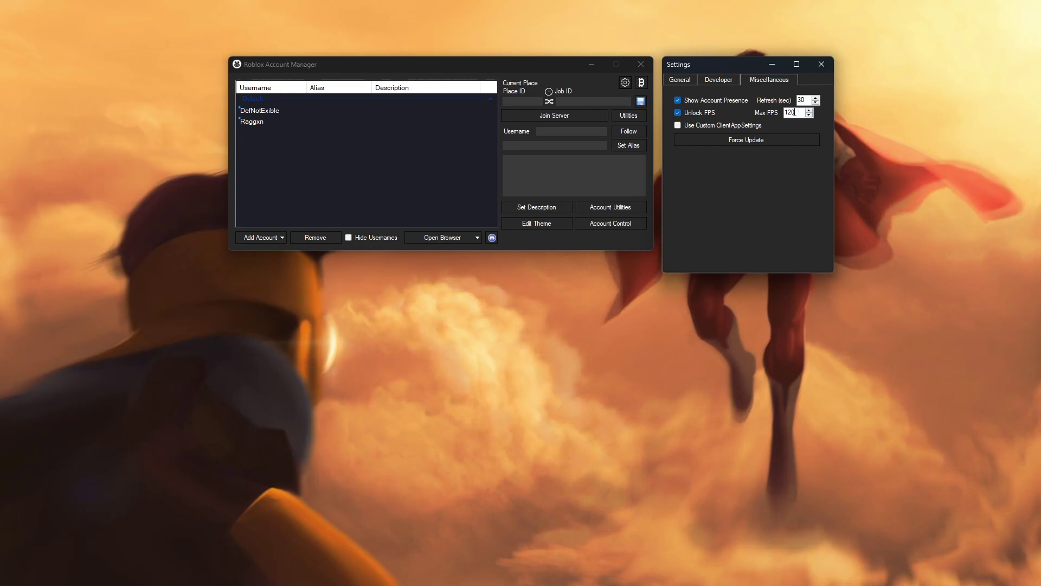
pyautogui.click(809, 115)
pyautogui.click(809, 115)
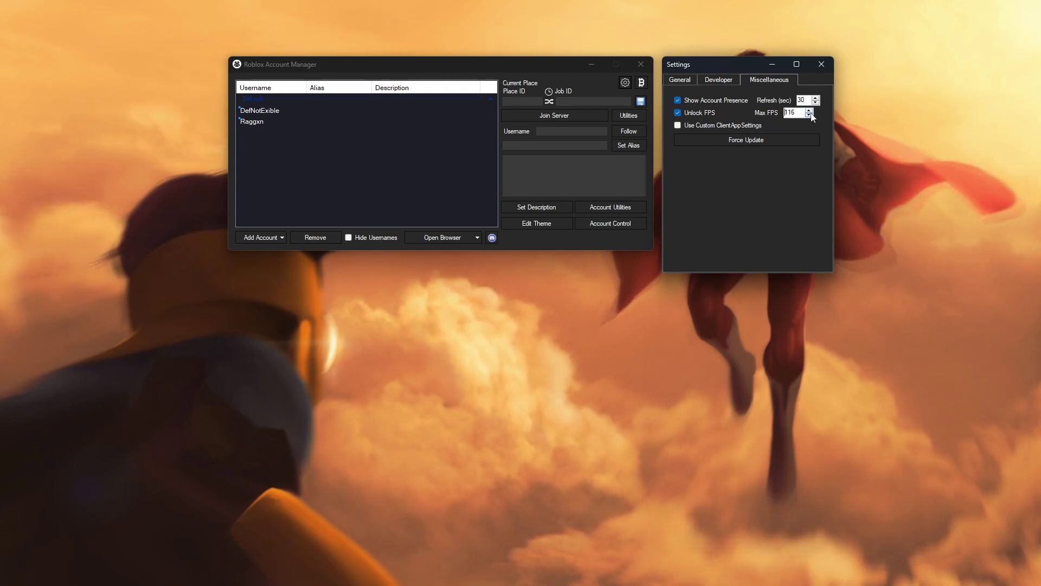
pyautogui.click(810, 115)
pyautogui.click(809, 115)
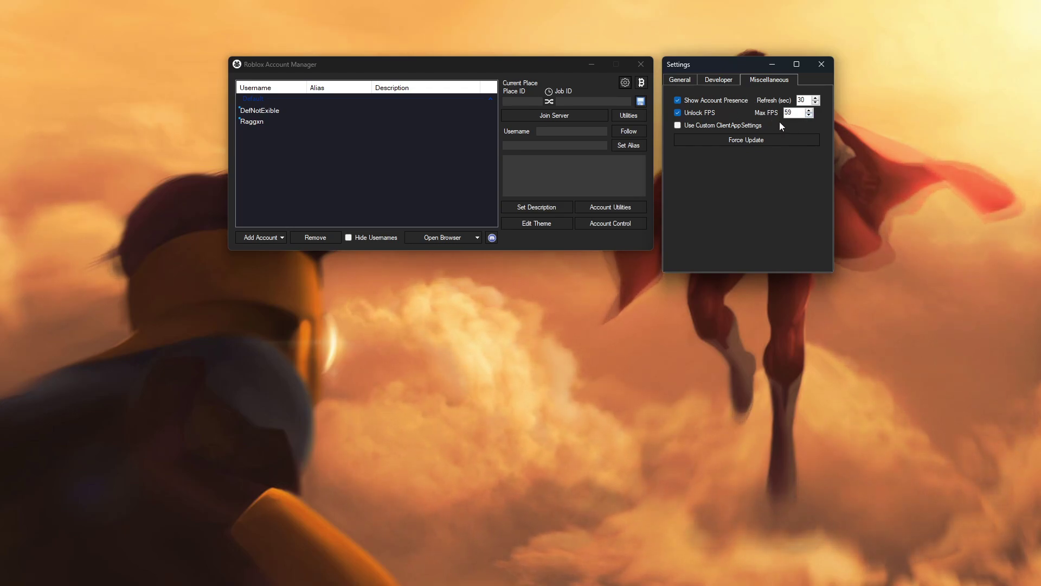
pyautogui.click(810, 115)
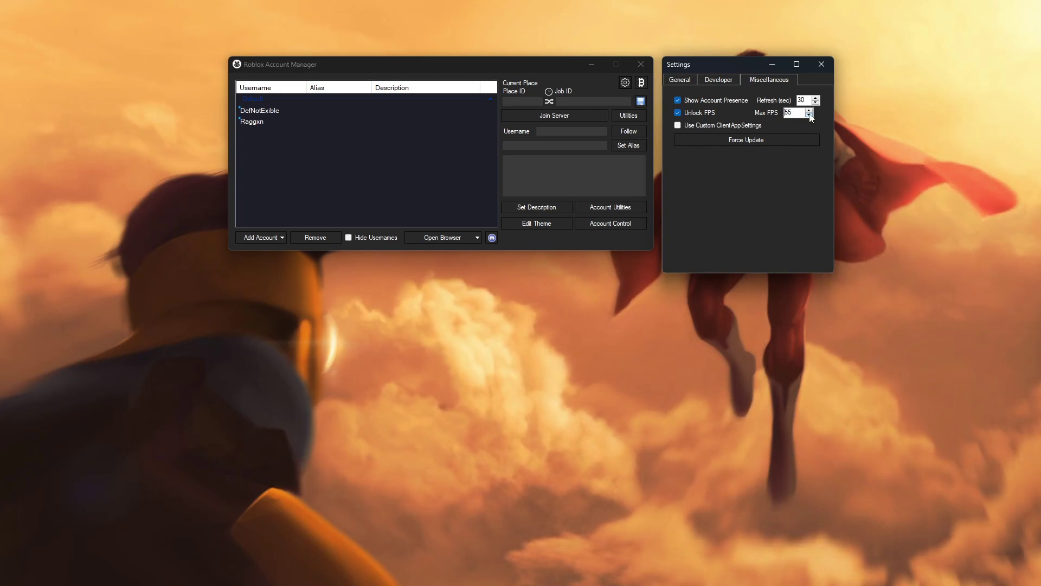
pyautogui.click(809, 115)
pyautogui.click(808, 115)
pyautogui.click(808, 115)
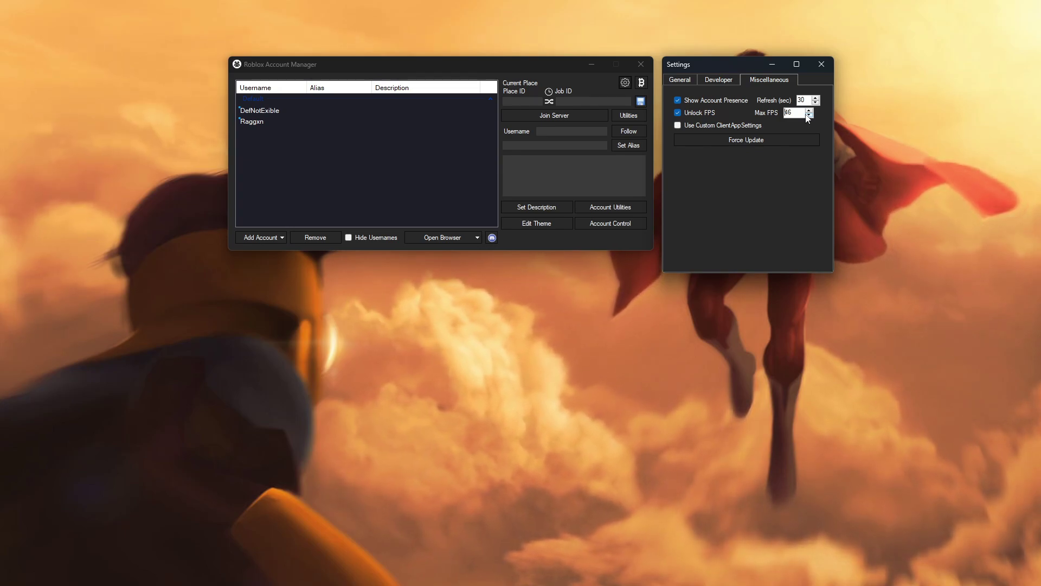
pyautogui.click(678, 112)
pyautogui.click(548, 575)
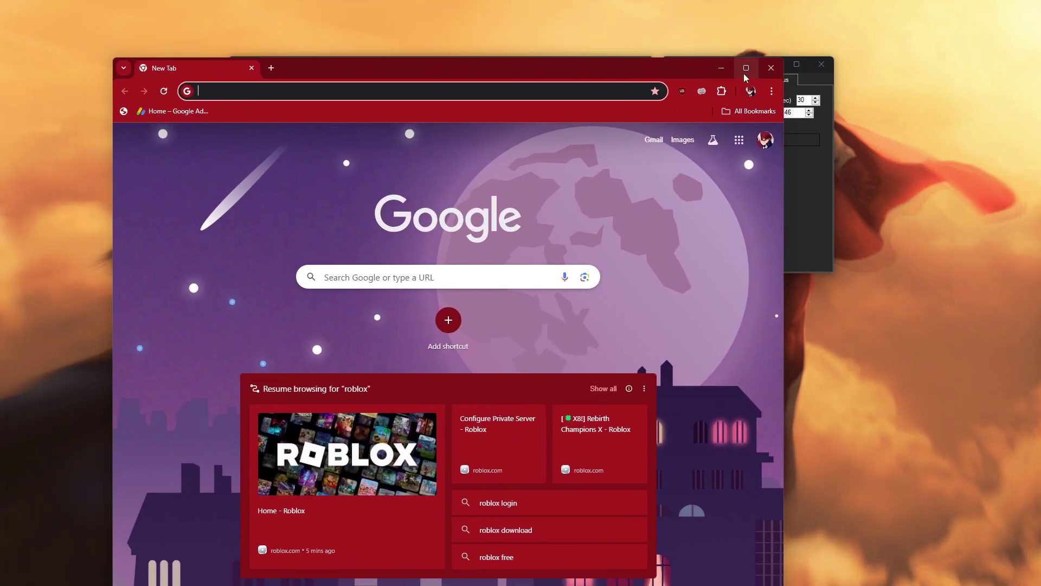
# Step: Search Google for 'roblox' in Chrome and open roblox.com
pyautogui.click(744, 71)
pyautogui.click(229, 38)
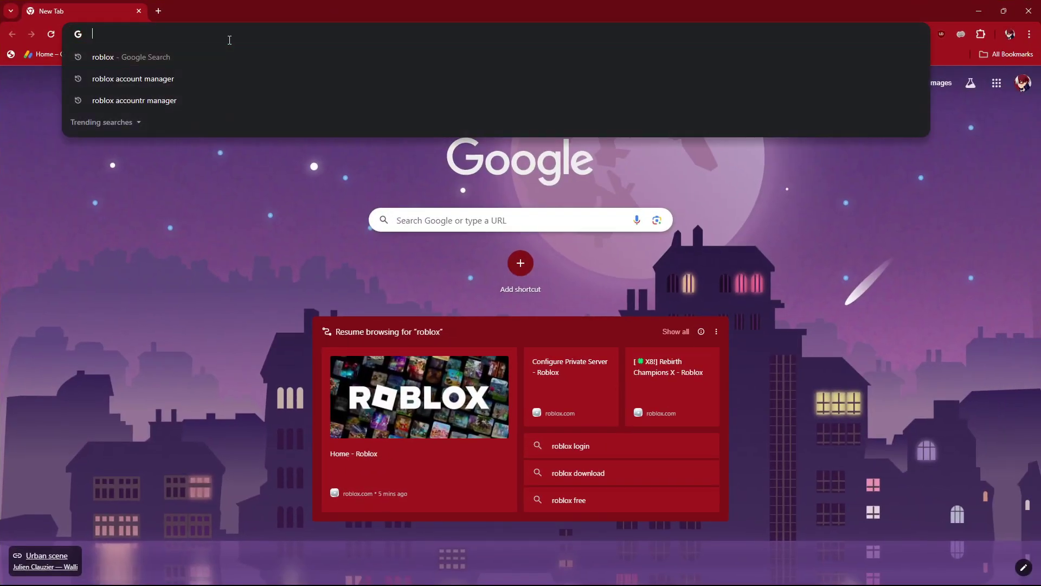
pyautogui.write('roblox')
pyautogui.press('Return')
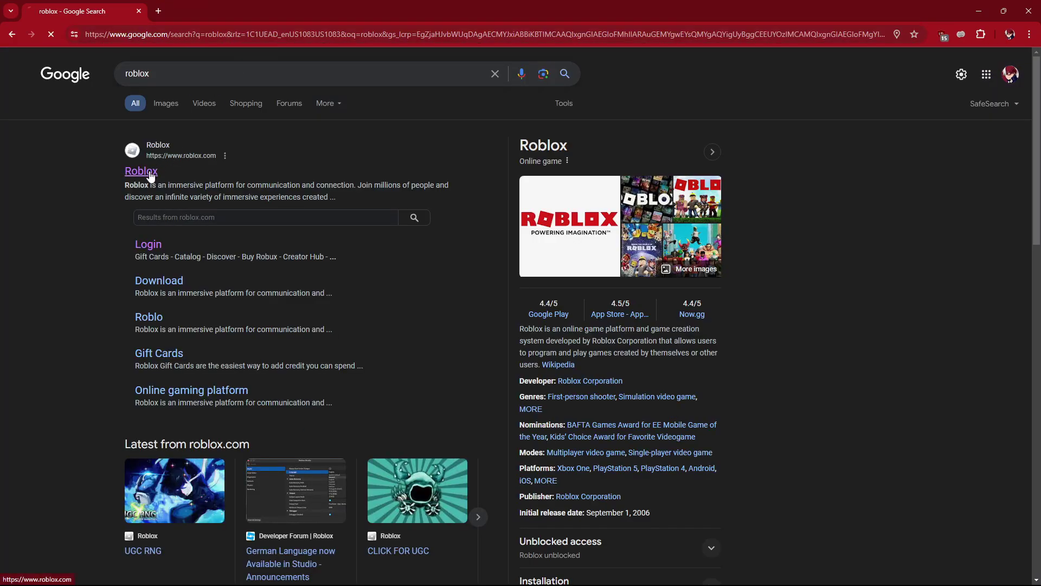
pyautogui.click(150, 172)
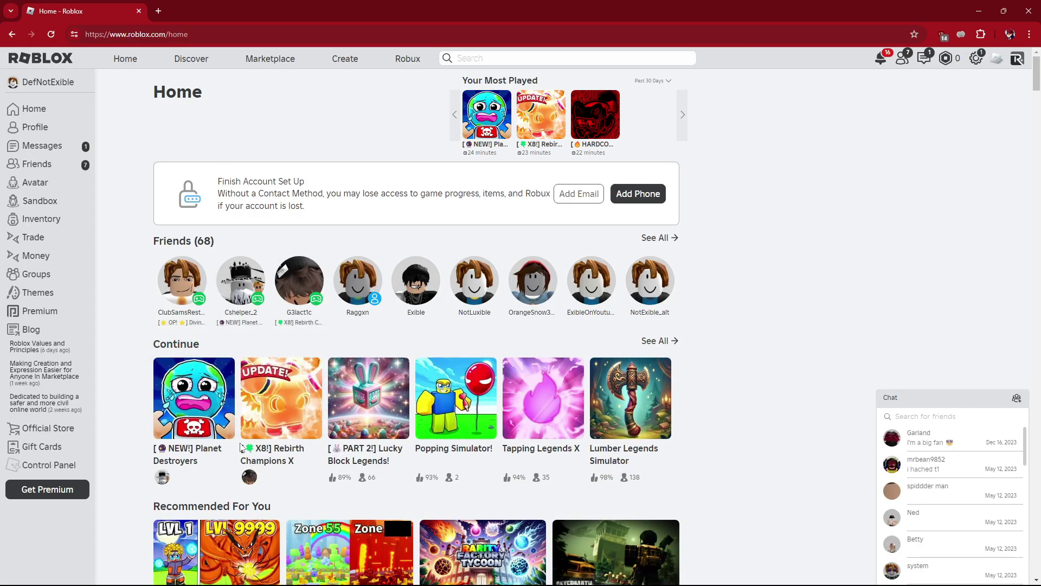
# Step: Open the Rebirth Champions X game page from the Roblox home page
pyautogui.moveTo(274, 413)
pyautogui.moveTo(198, 393)
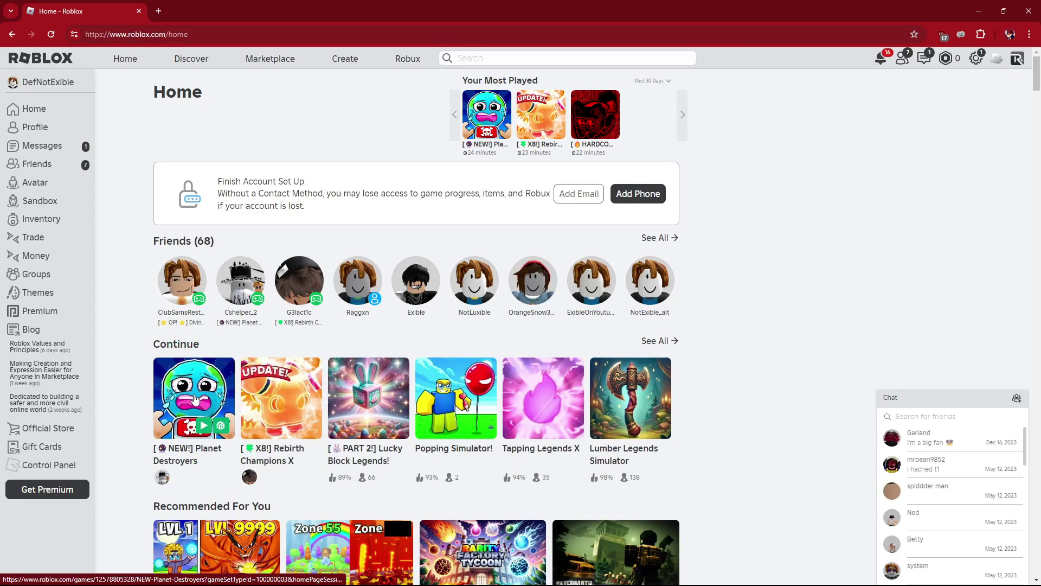
pyautogui.moveTo(267, 378)
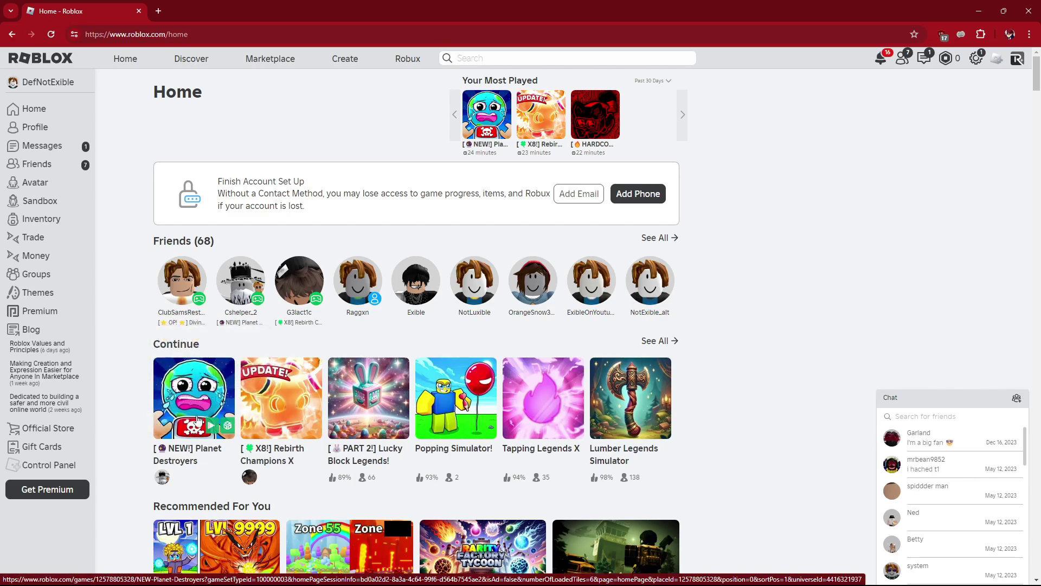
pyautogui.moveTo(254, 395)
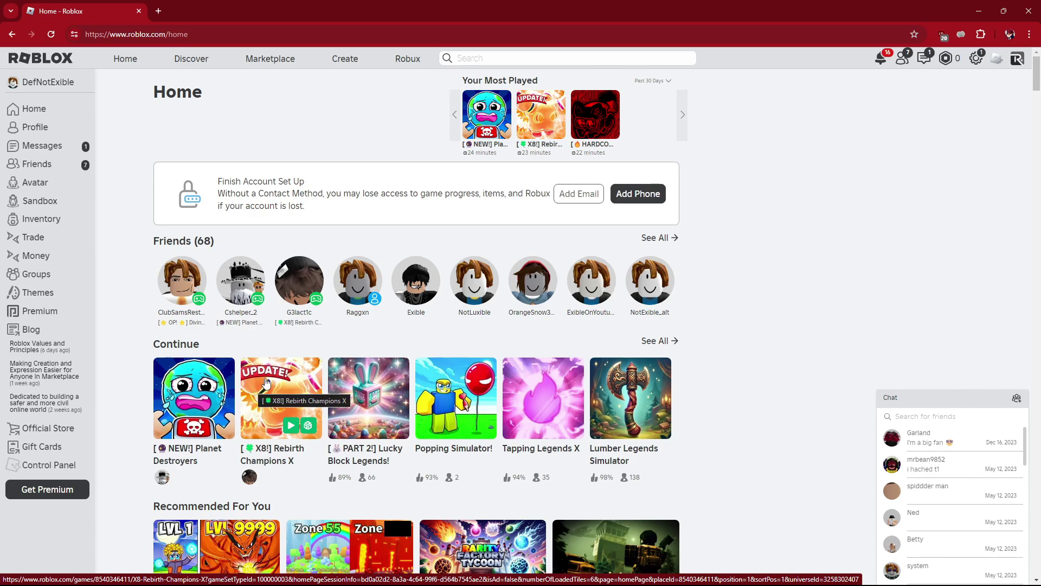
pyautogui.click(265, 380)
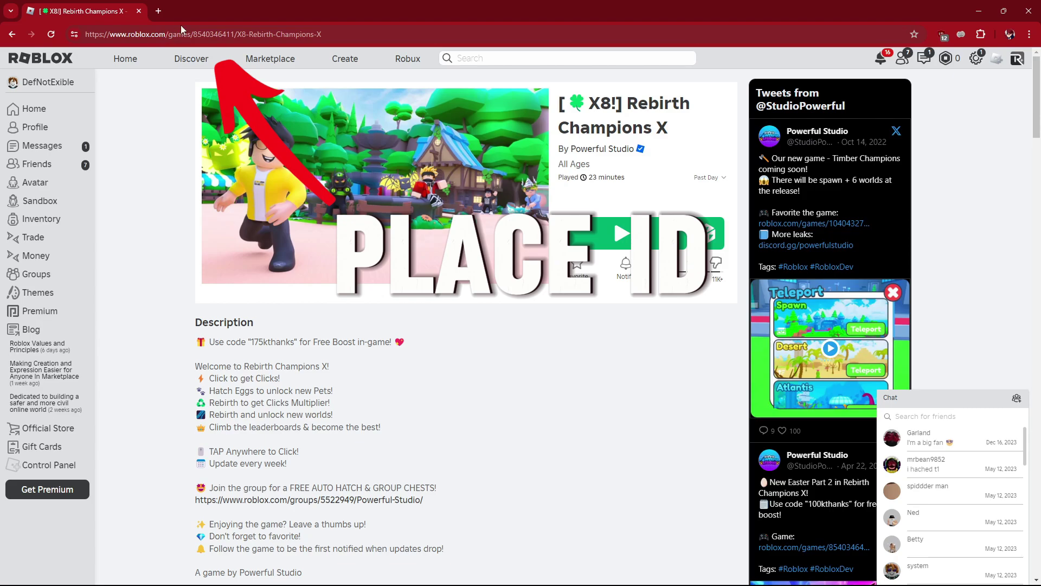
pyautogui.doubleClick(214, 34)
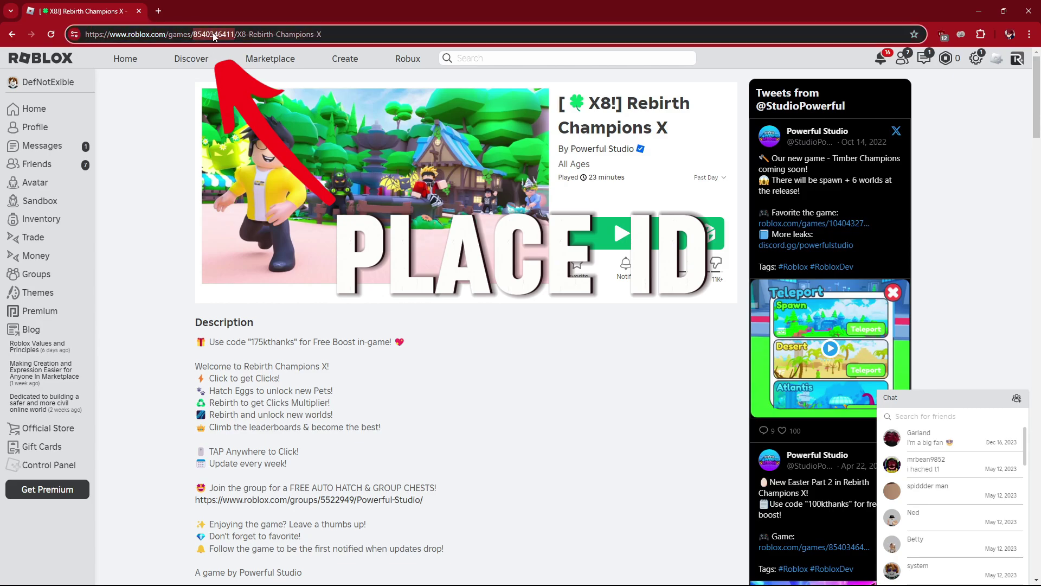
pyautogui.rightClick(214, 35)
pyautogui.click(242, 133)
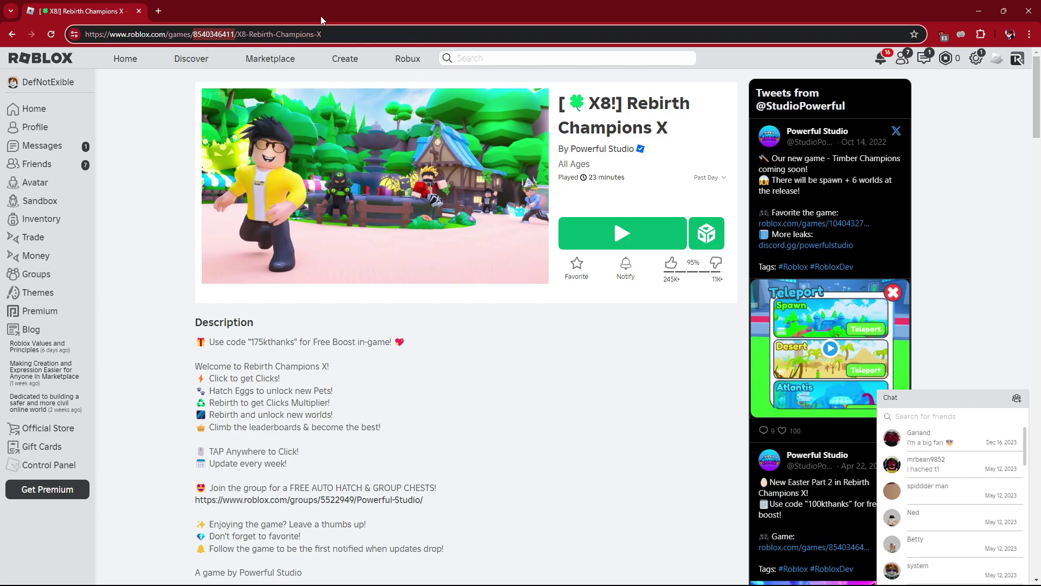
pyautogui.press('super+Down')
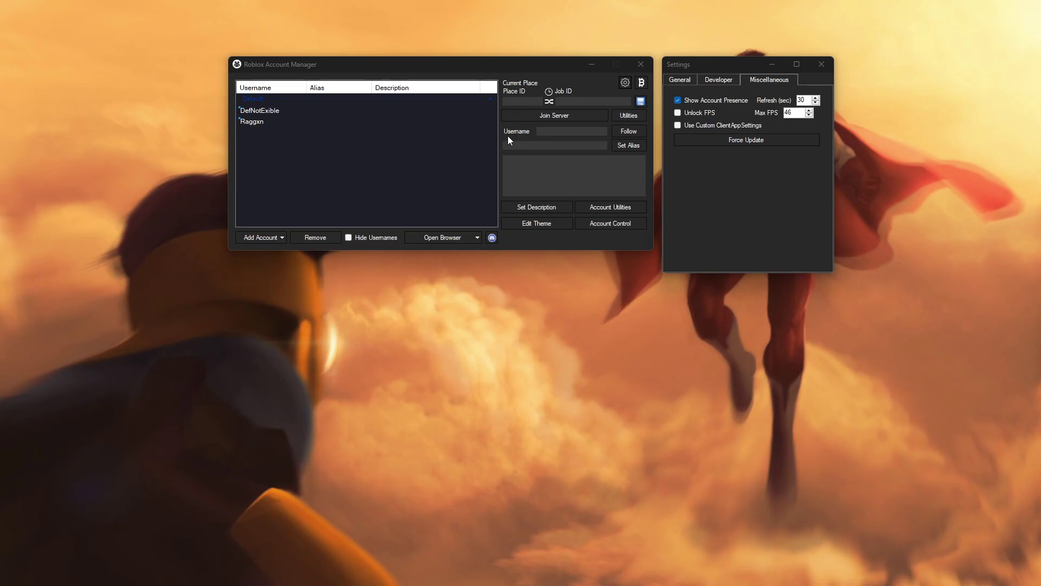
pyautogui.click(524, 100)
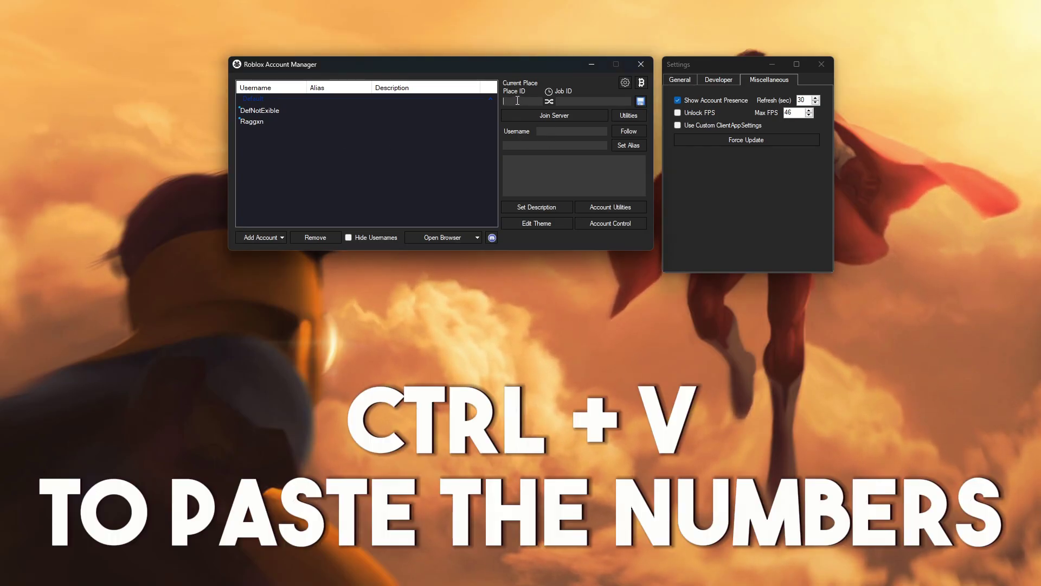
pyautogui.hotkey('ctrl', 'v')
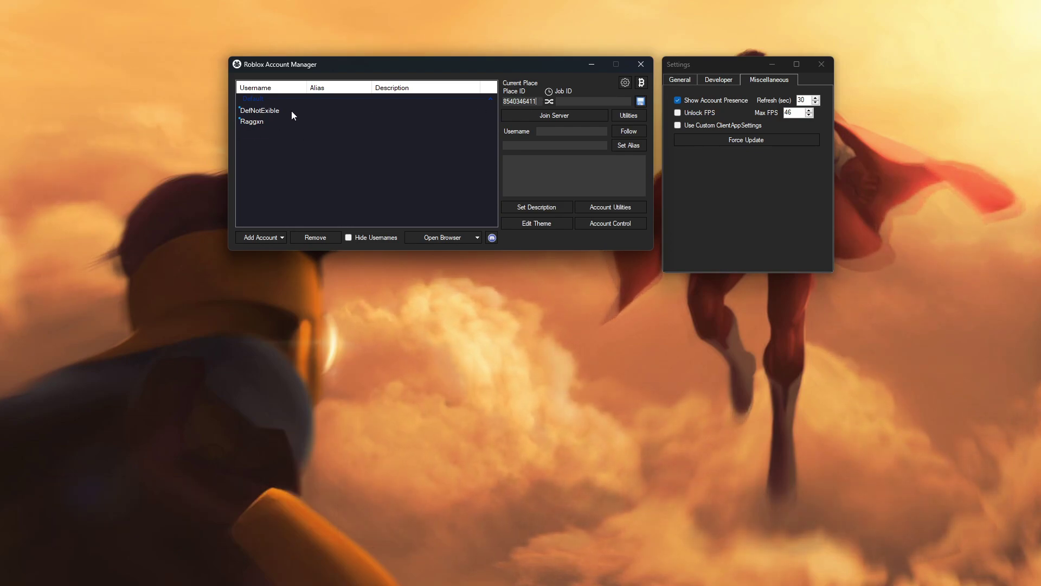
pyautogui.click(288, 112)
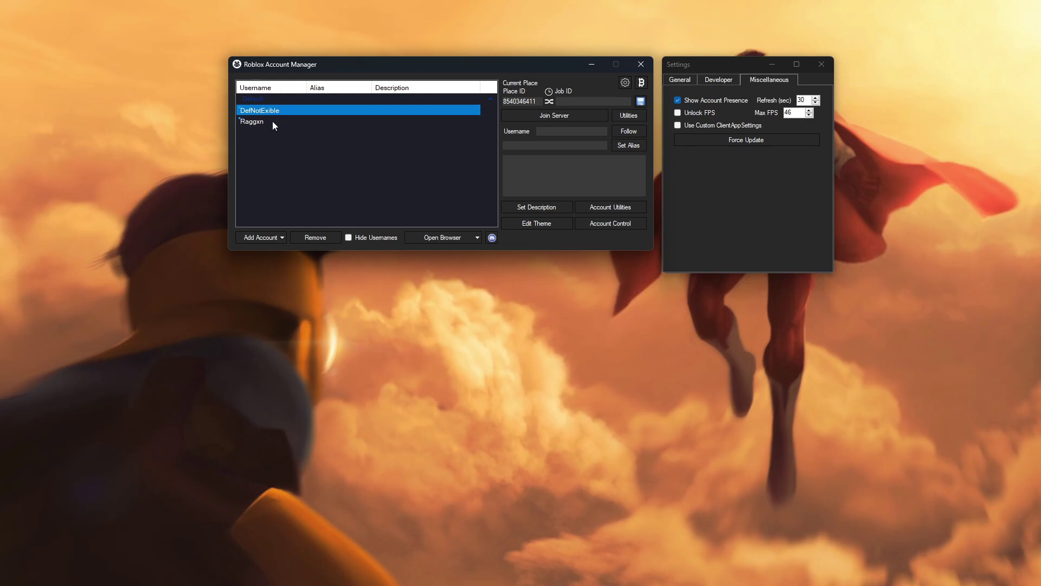
pyautogui.keyDown('shift'); pyautogui.click(272, 121); pyautogui.keyUp('shift')
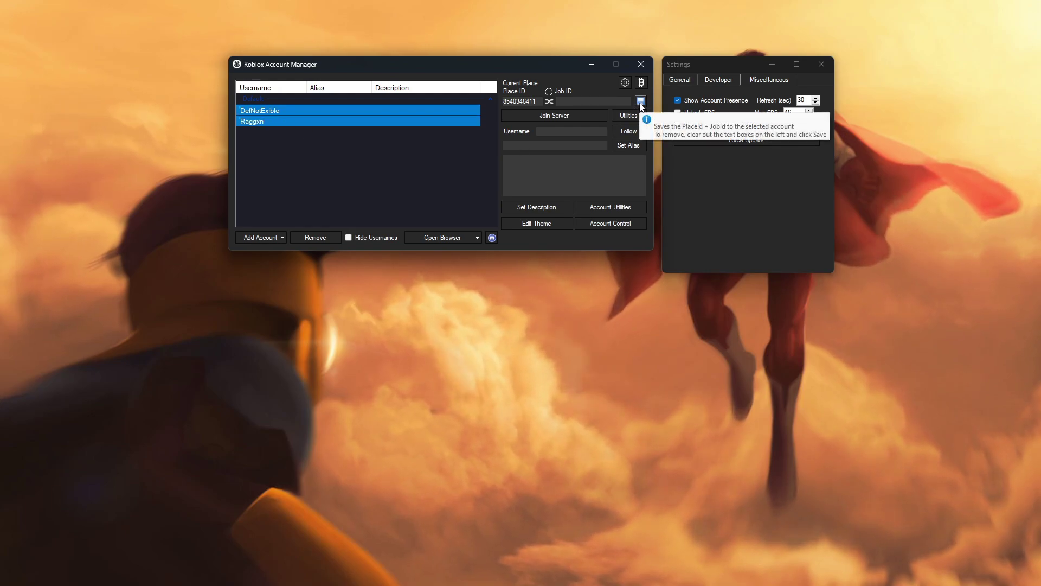
pyautogui.click(639, 103)
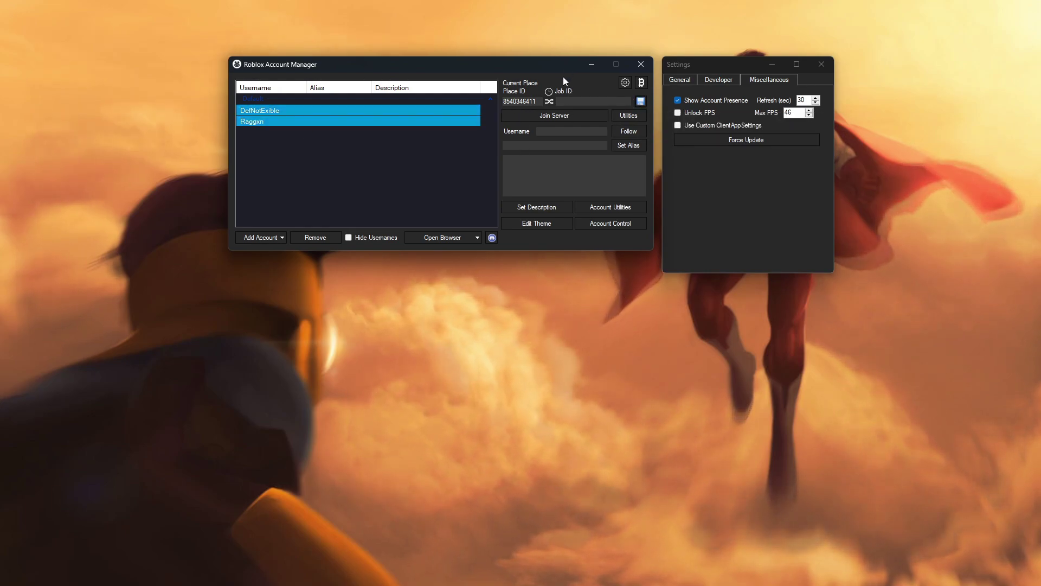
pyautogui.moveTo(562, 92)
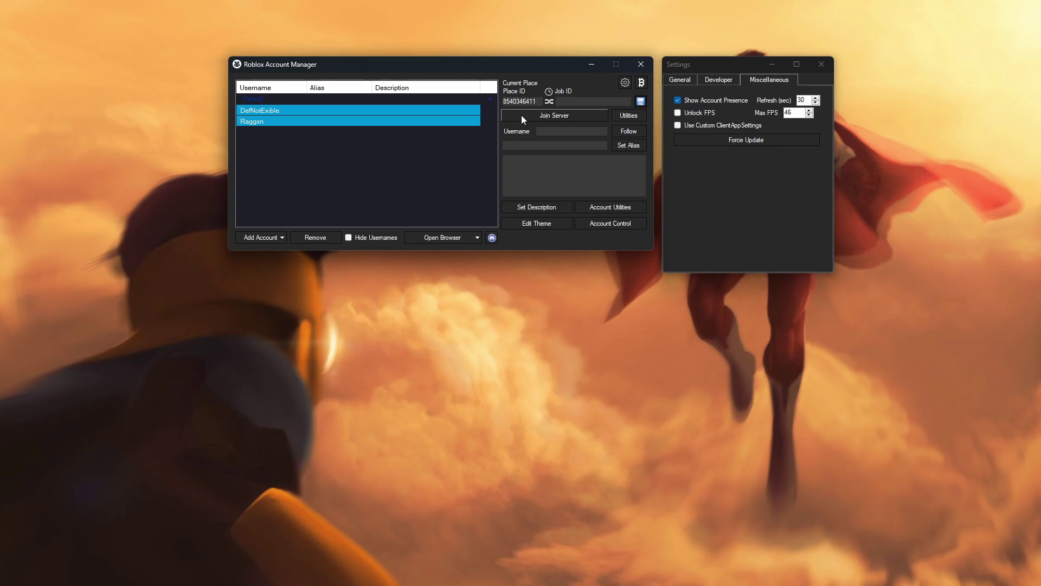
pyautogui.click(377, 174)
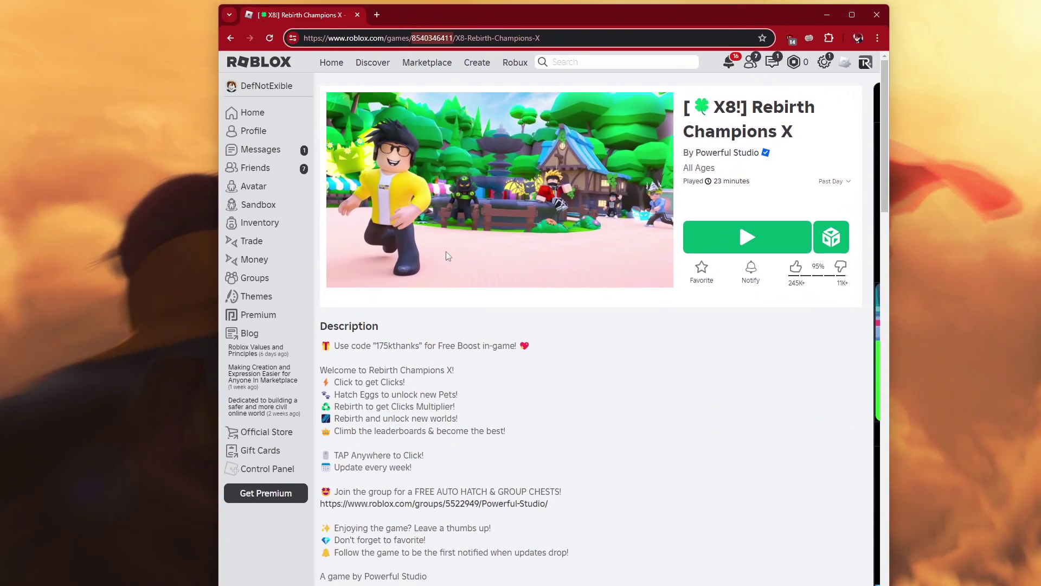
# Step: Copy the stream server's Private Server Link from its Configure page, then minimize Chrome
pyautogui.scroll(-20, 446, 255)
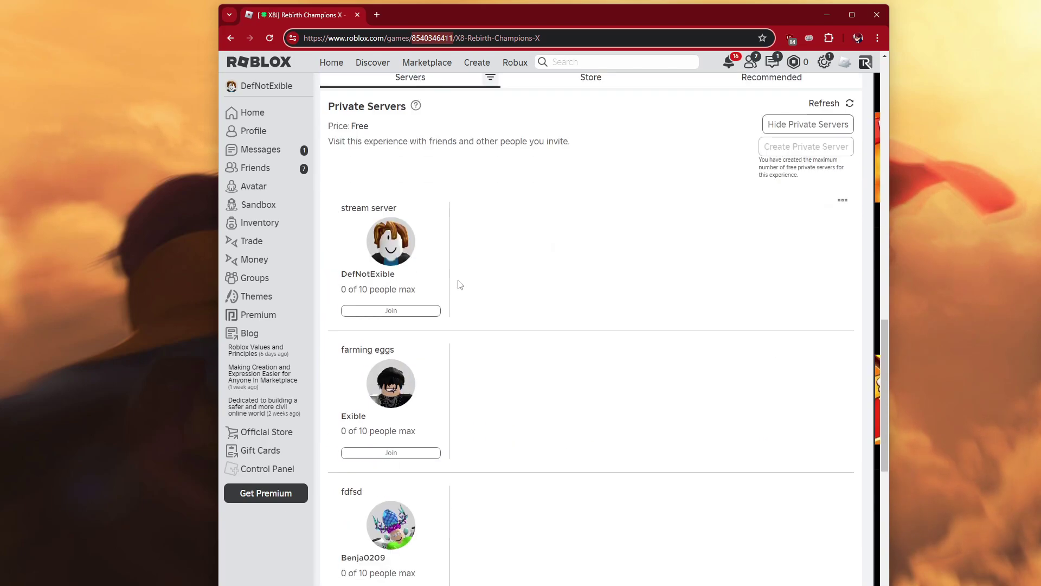
pyautogui.click(842, 200)
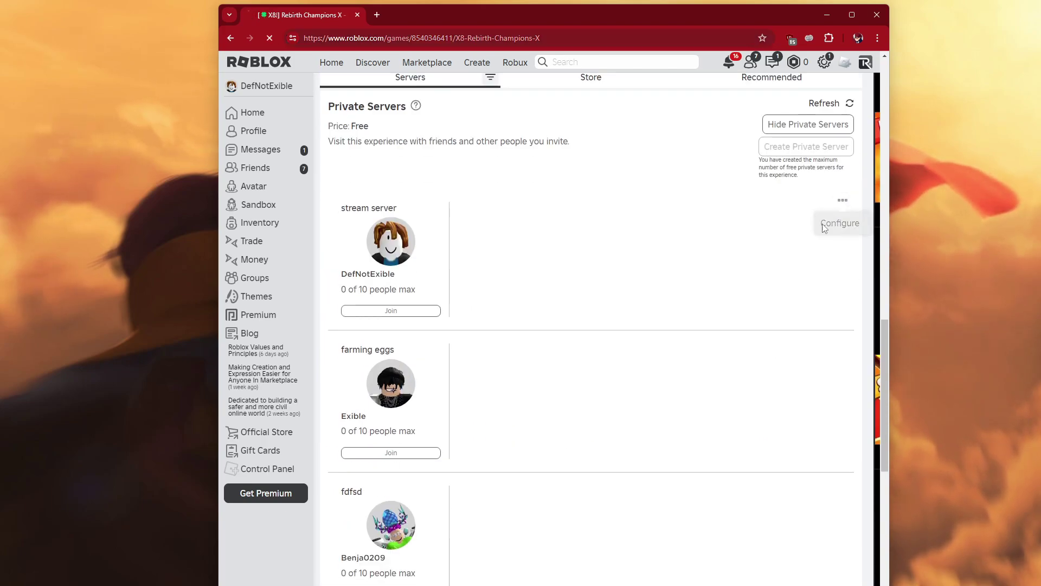
pyautogui.click(849, 224)
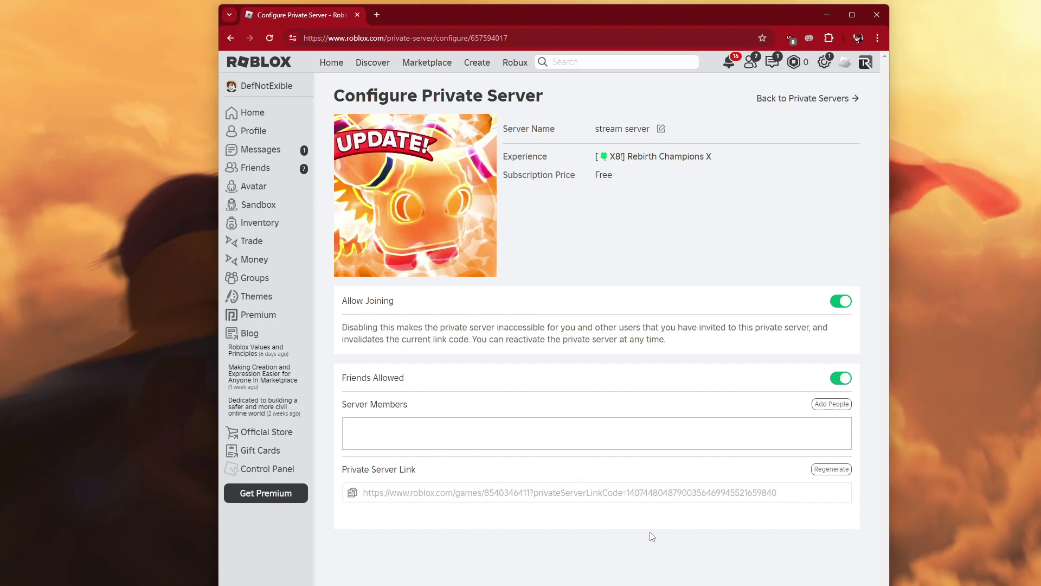
pyautogui.click(353, 494)
pyautogui.press('super+Down')
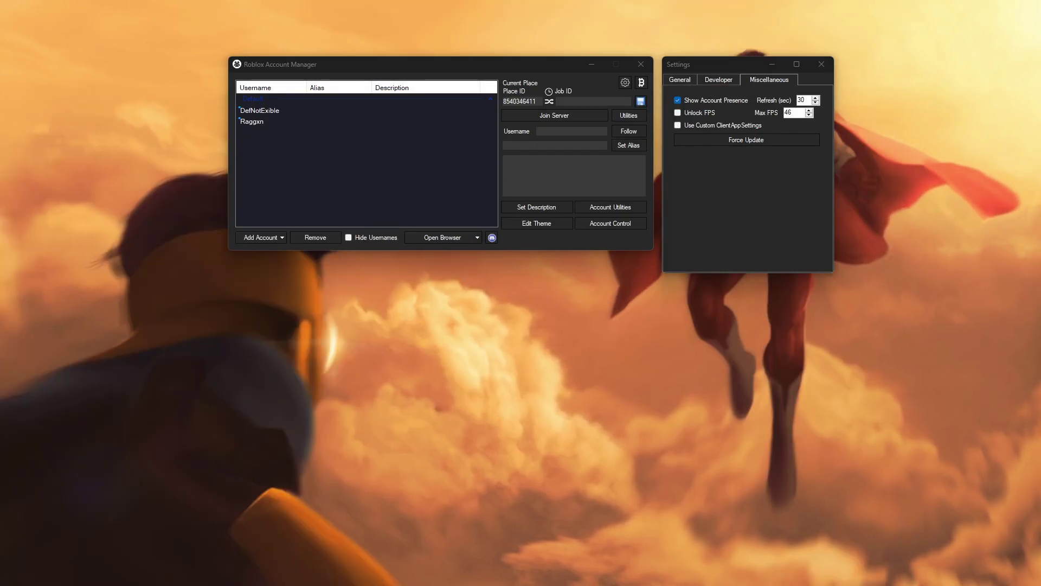
# Step: Enter the private server link code as Job ID and save it to both accounts
pyautogui.click(455, 110)
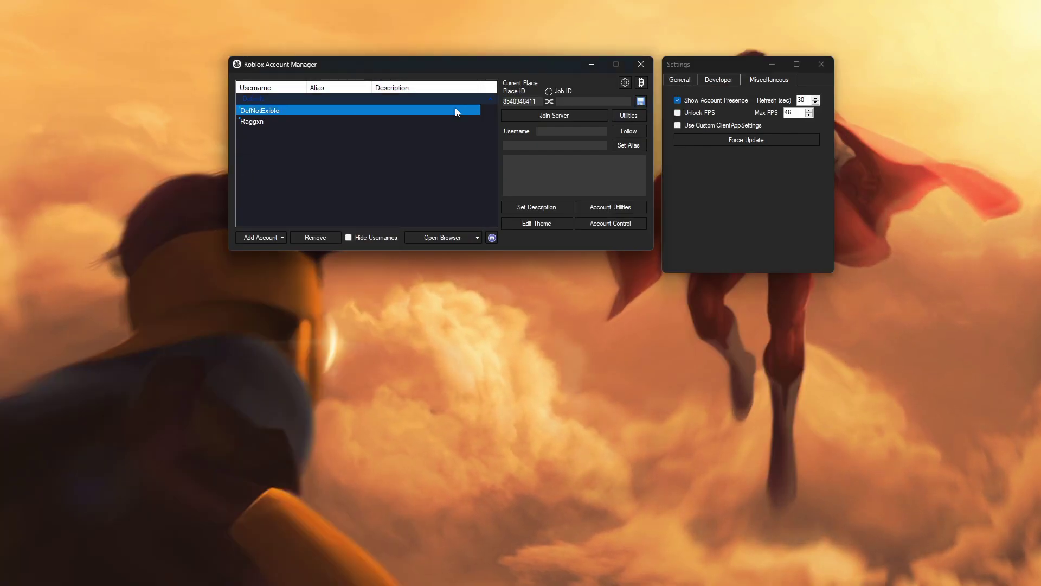
pyautogui.click(576, 104)
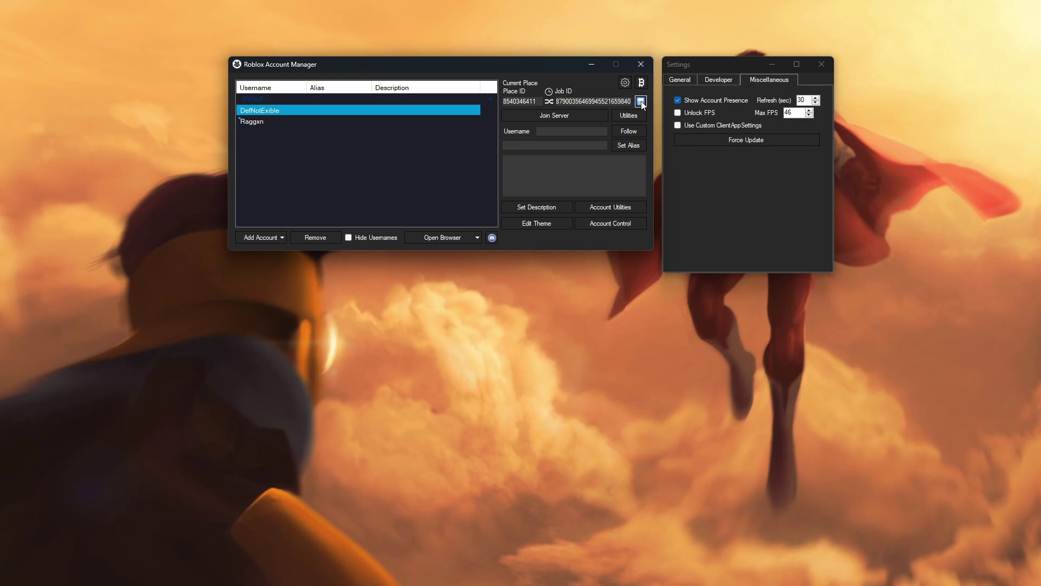
pyautogui.keyDown('ctrl'); pyautogui.click(274, 120); pyautogui.keyUp('ctrl')
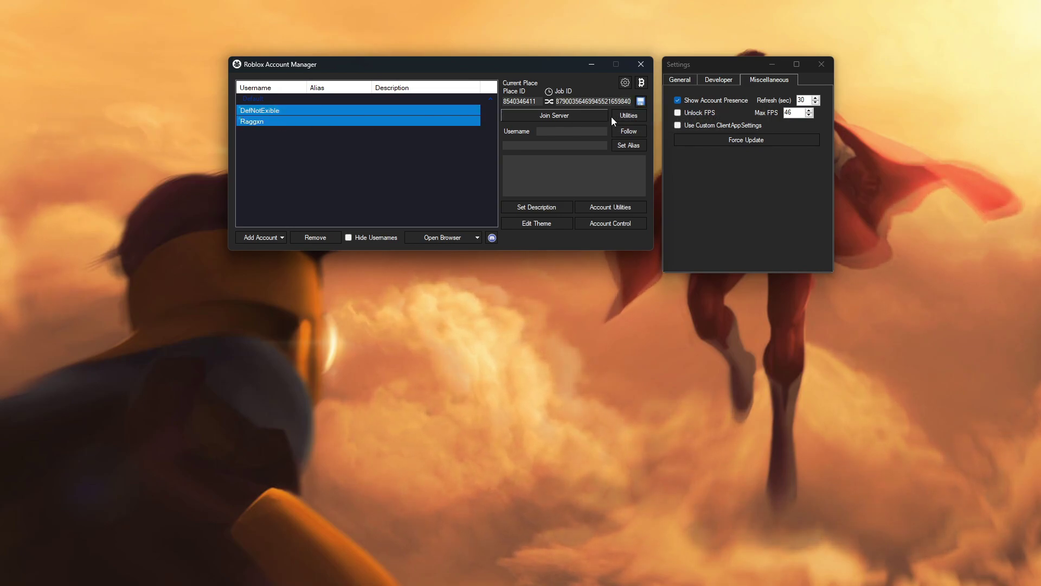
pyautogui.click(642, 102)
# Step: Close Settings and join the server with the first account
pyautogui.click(814, 66)
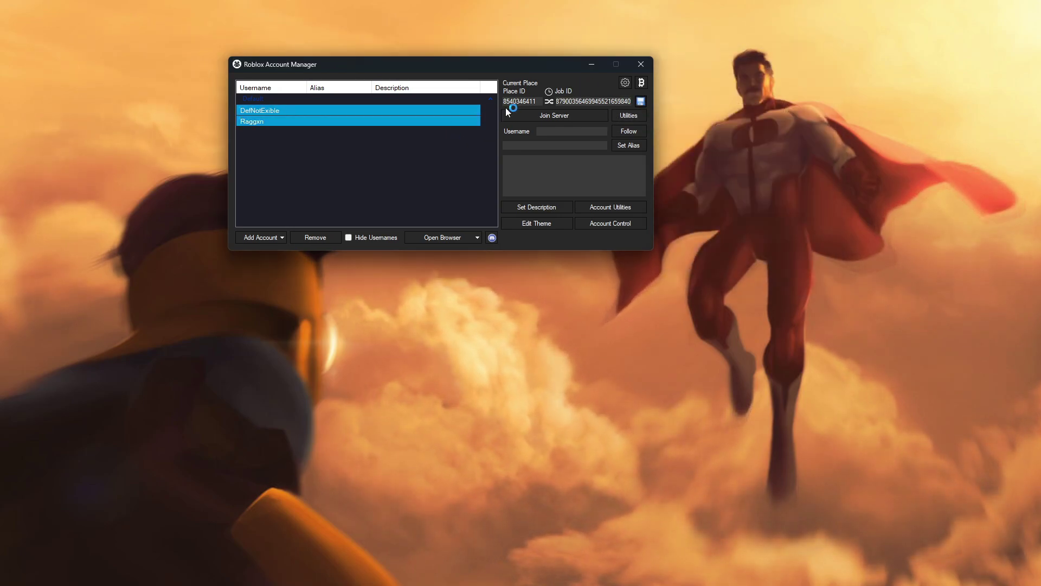
pyautogui.click(308, 109)
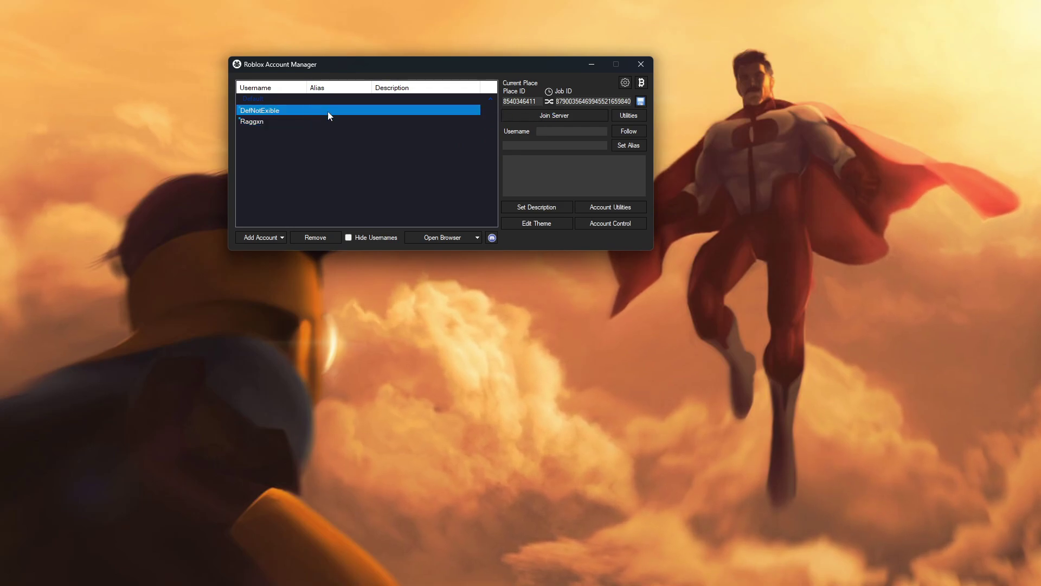
pyautogui.click(546, 120)
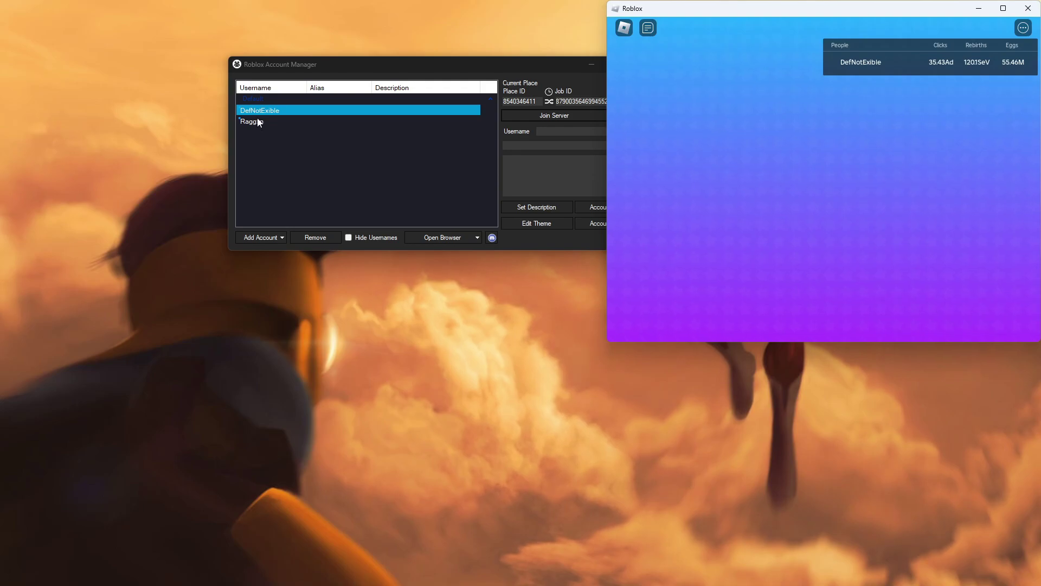
# Step: Launch the second account, place the clients side by side, and choose Low Detail in both
pyautogui.click(255, 121)
pyautogui.click(568, 118)
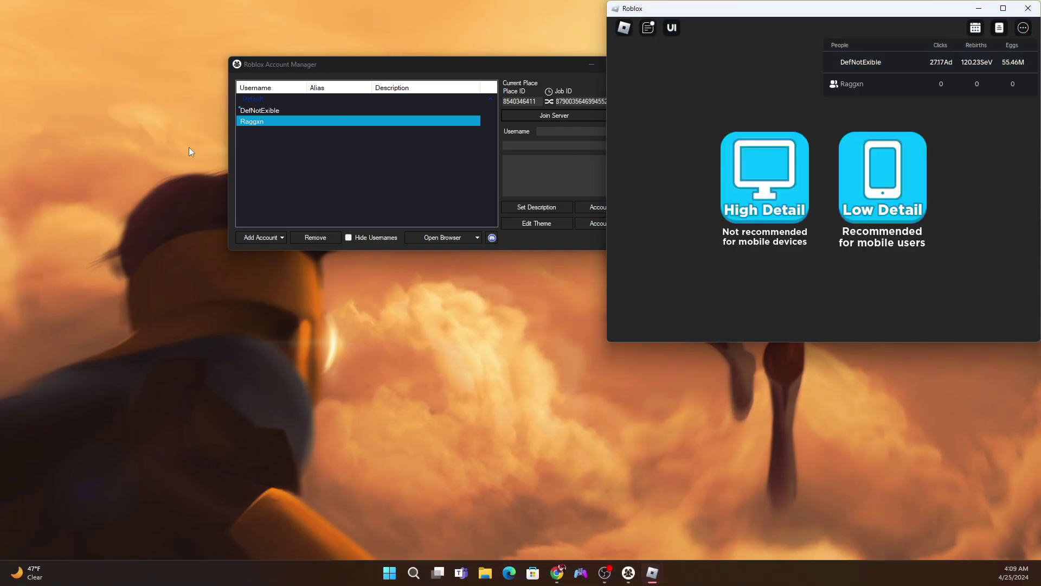
pyautogui.moveTo(759, 15); pyautogui.dragTo(335, 8)
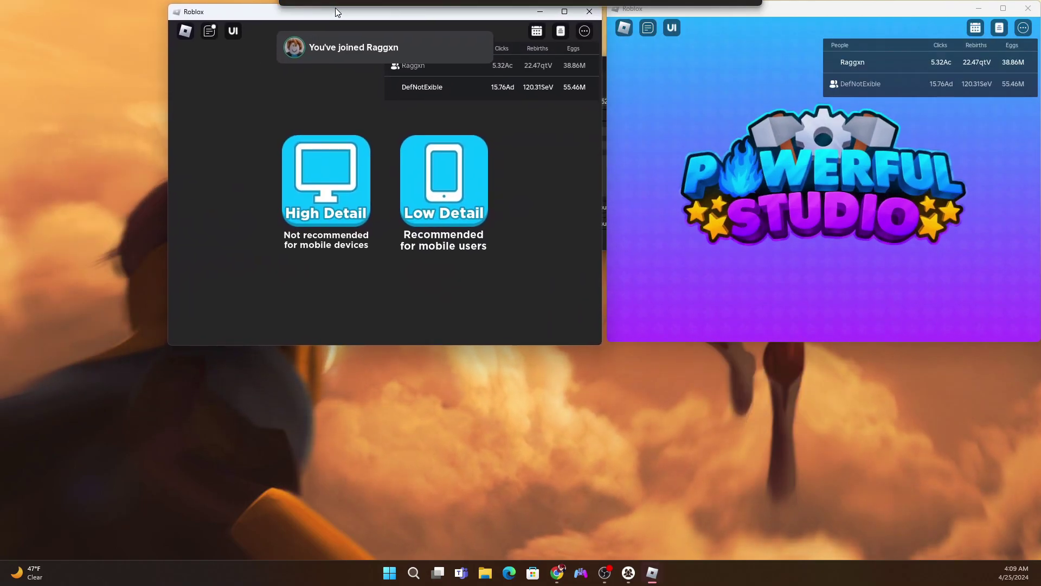
pyautogui.click(450, 196)
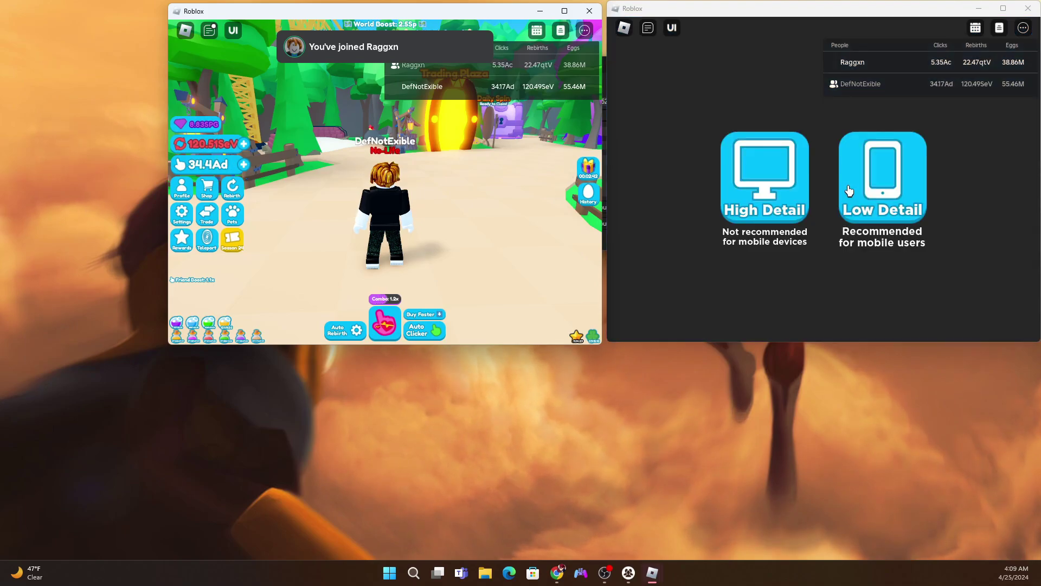
pyautogui.click(849, 191)
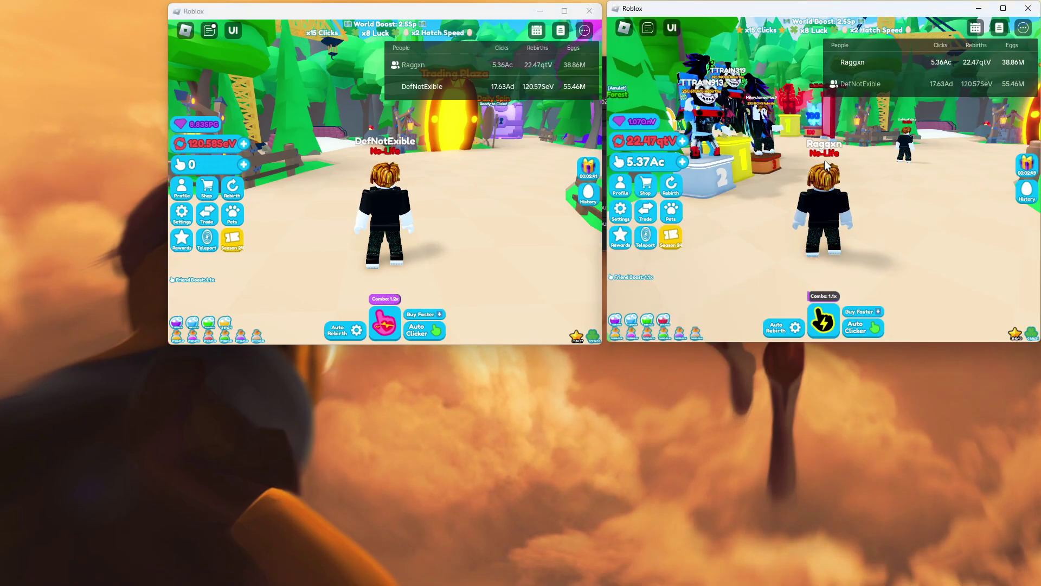
# Step: Walk both accounts' characters toward each other so they meet in the server
pyautogui.press('d')
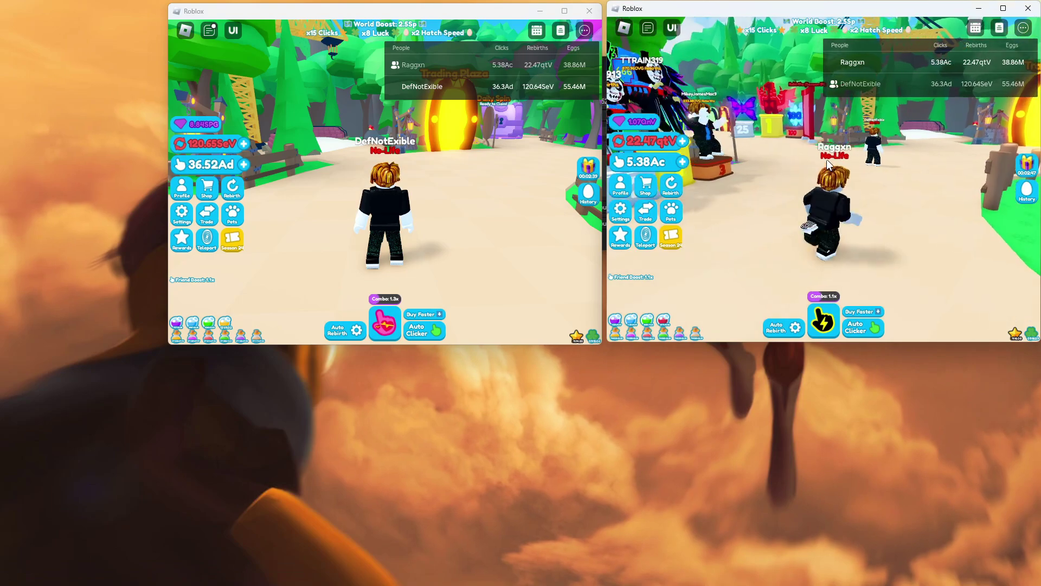
pyautogui.press('w')
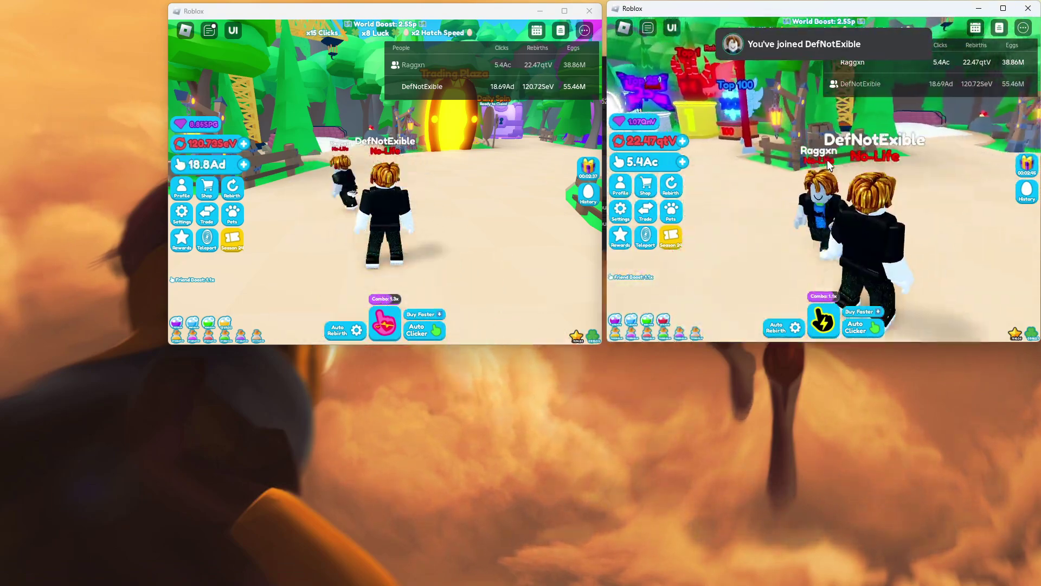
pyautogui.click(511, 154)
pyautogui.press('w')
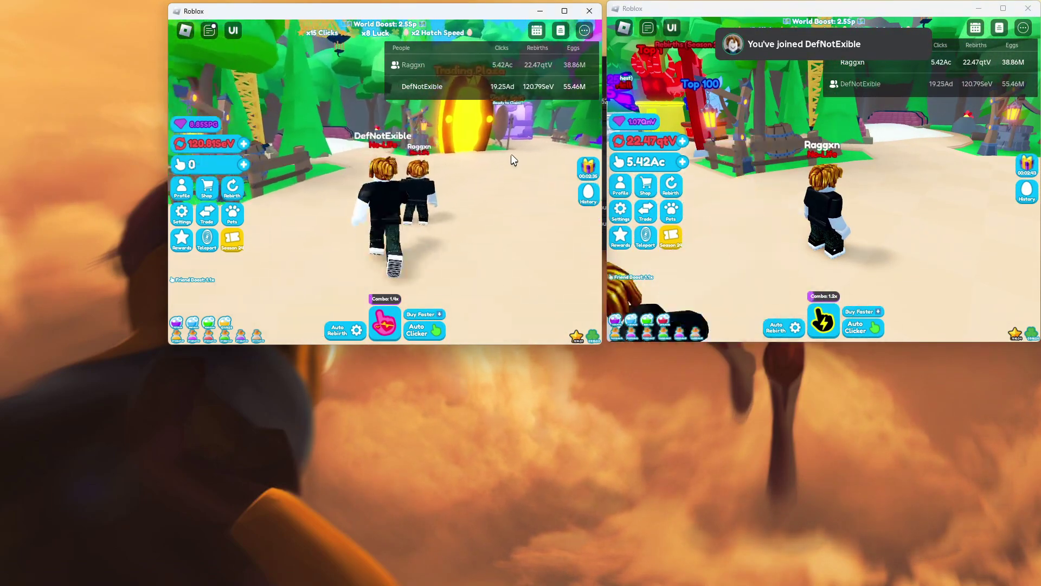
pyautogui.click(803, 192)
pyautogui.press('w')
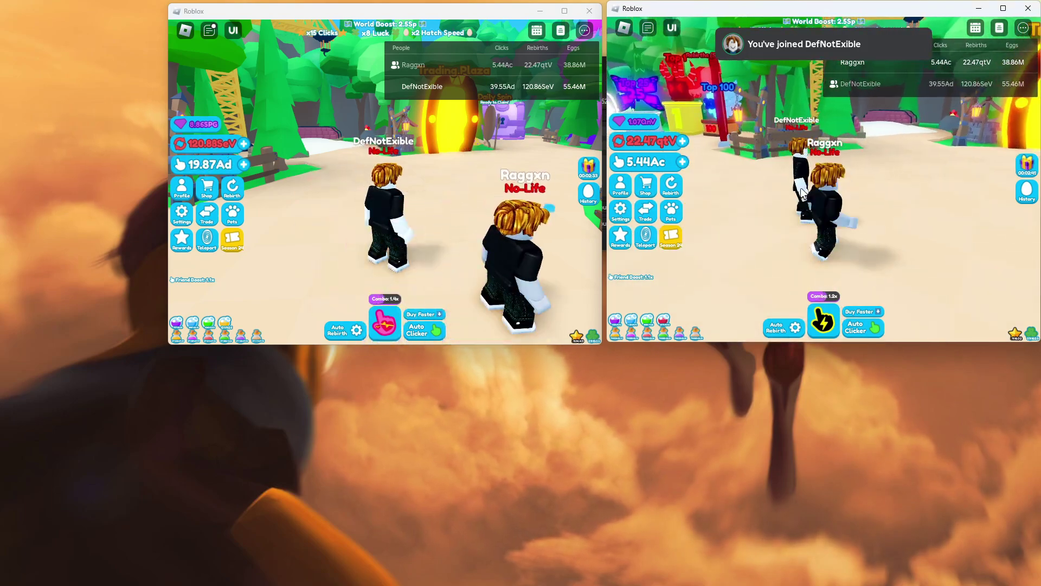
pyautogui.press('d')
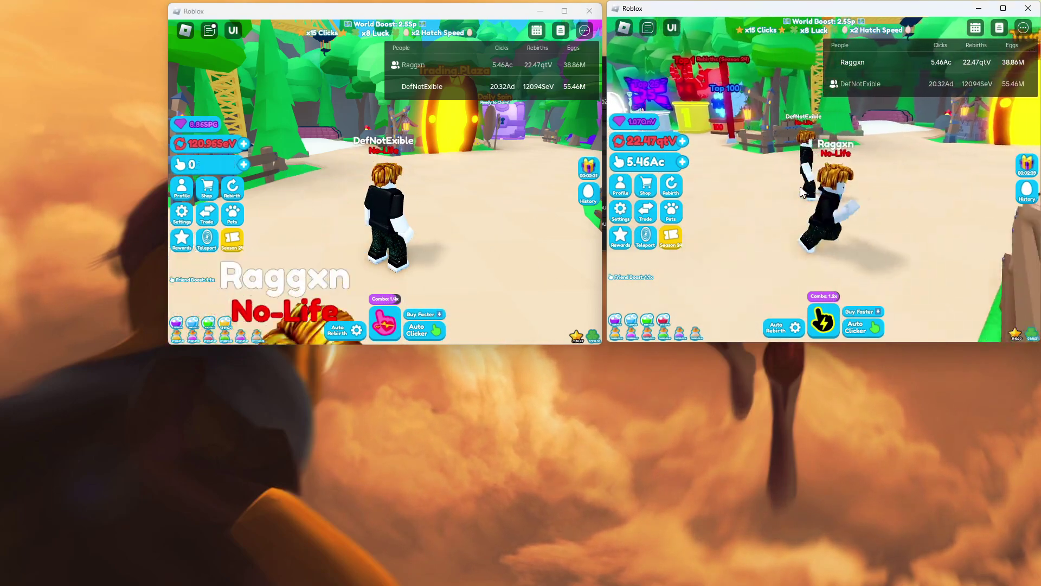
pyautogui.press('a')
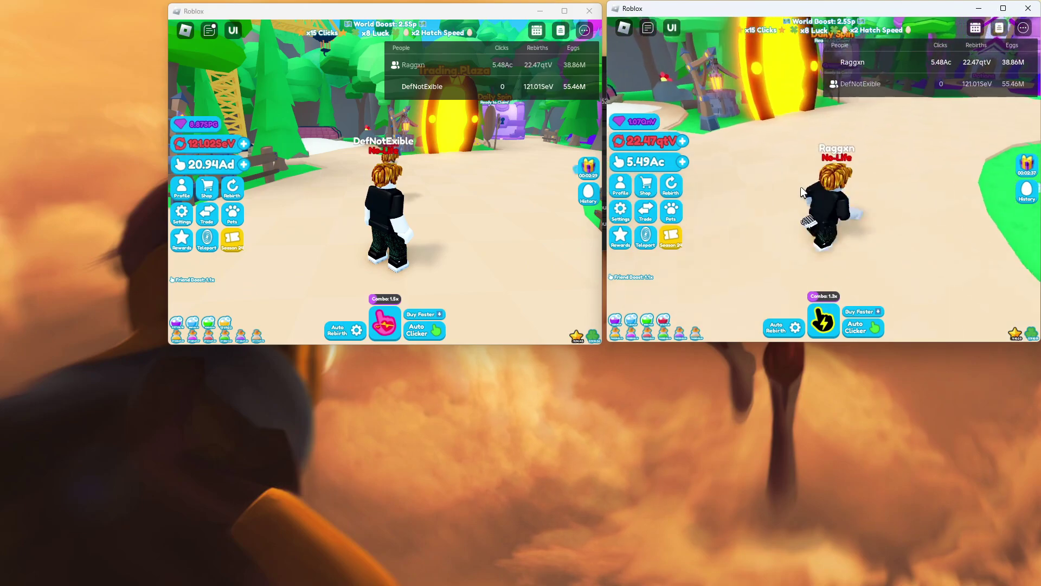
pyautogui.press('s')
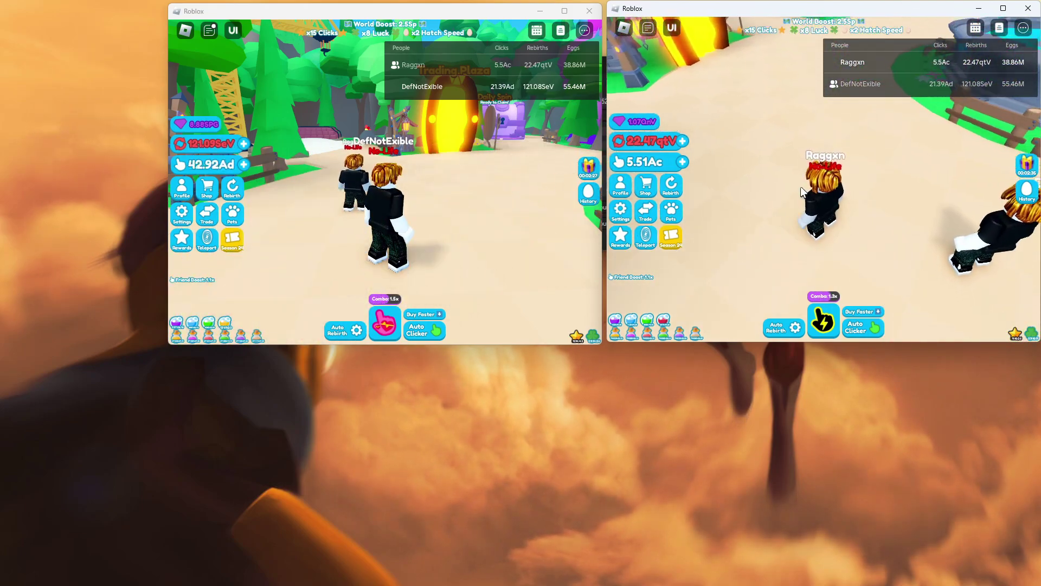
pyautogui.press('w')
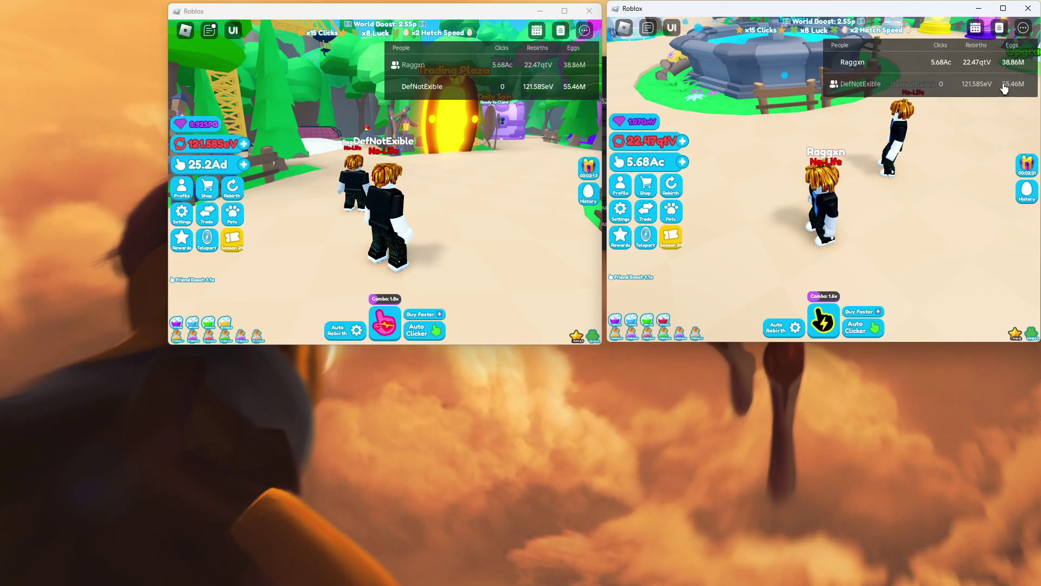
# Step: View and dismiss the other player's profile card, then close the left game window
pyautogui.click(946, 91)
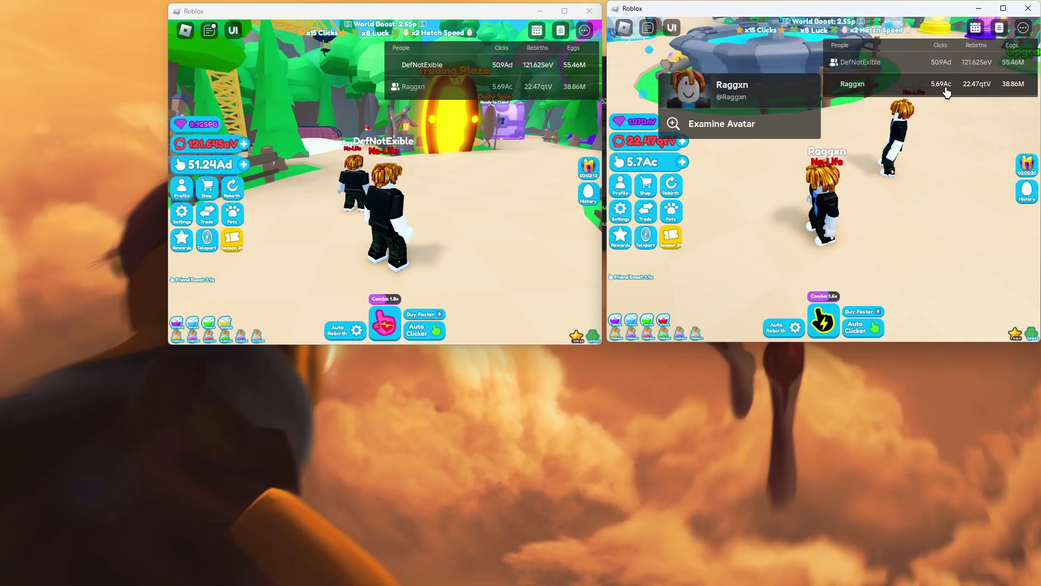
pyautogui.click(887, 203)
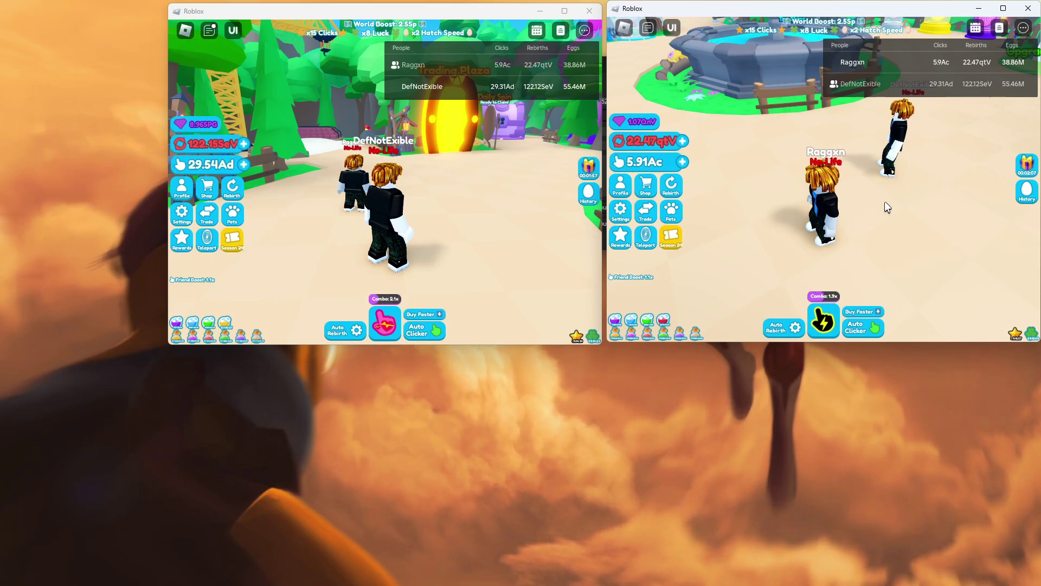
pyautogui.click(590, 13)
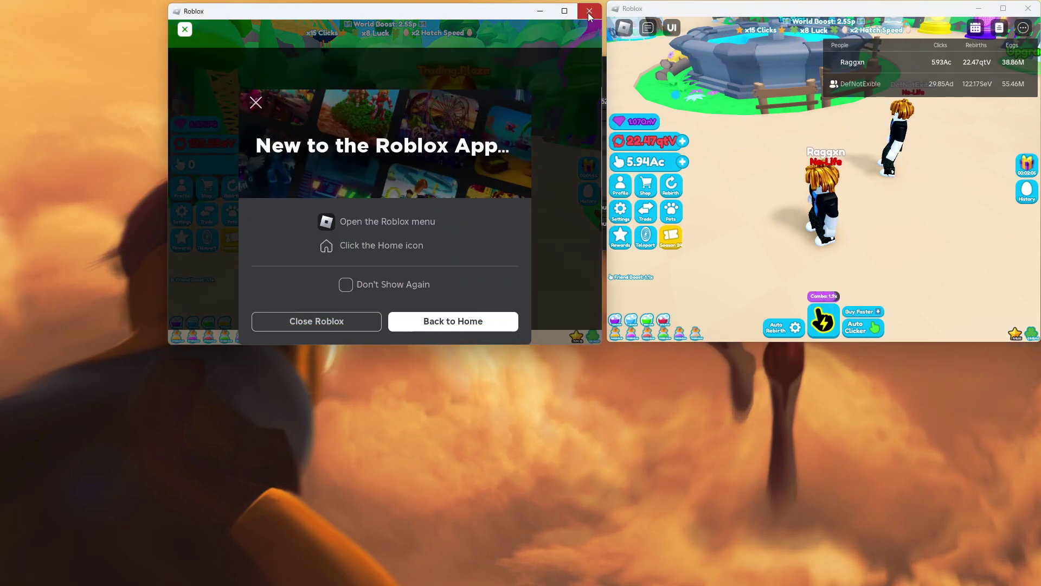
# Step: Confirm closing the game clients, return to the Roblox home page, and open Planet Destroyers
pyautogui.click(1028, 8)
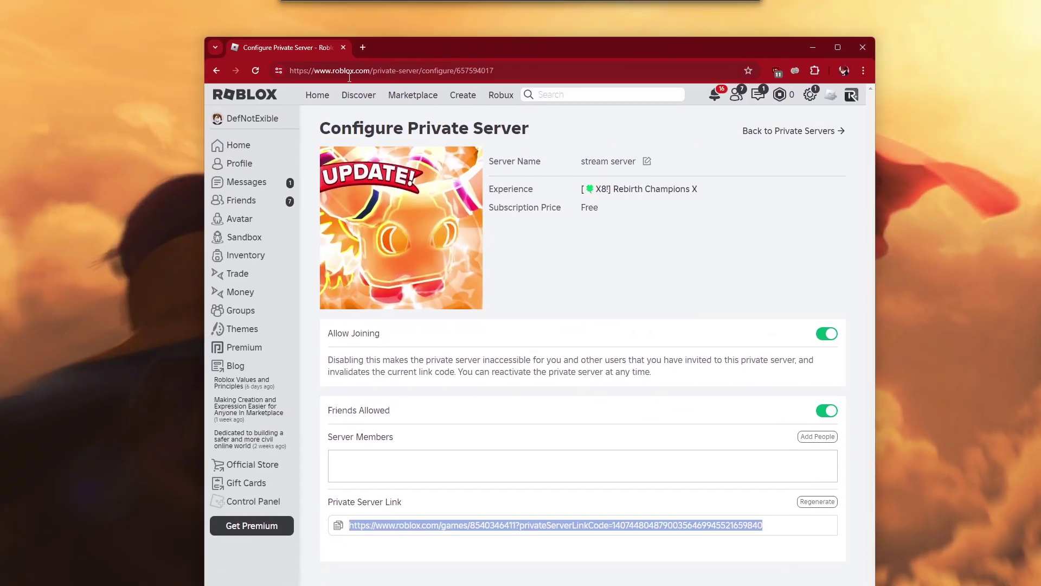
pyautogui.click(217, 73)
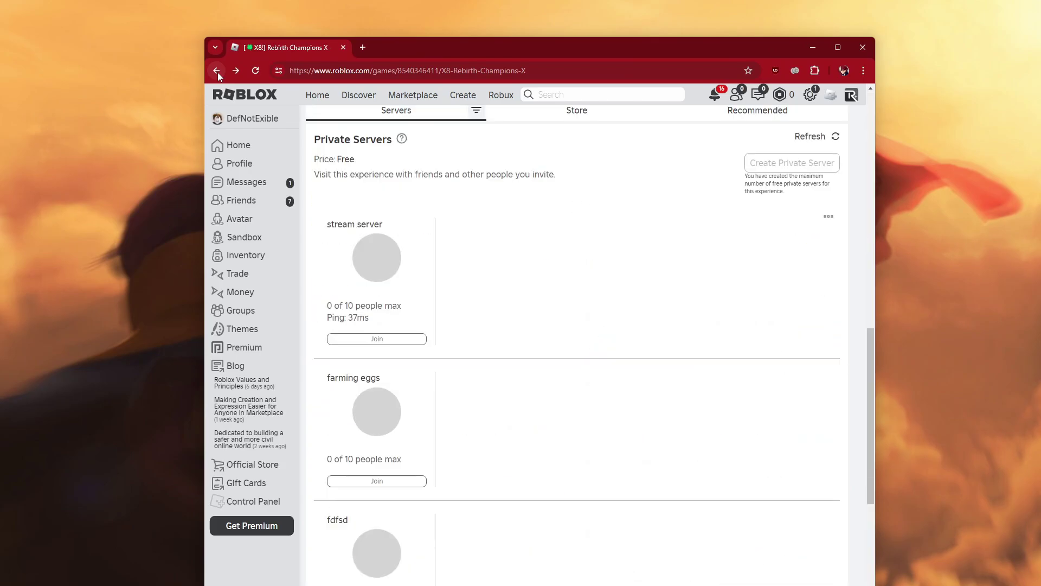
pyautogui.click(217, 71)
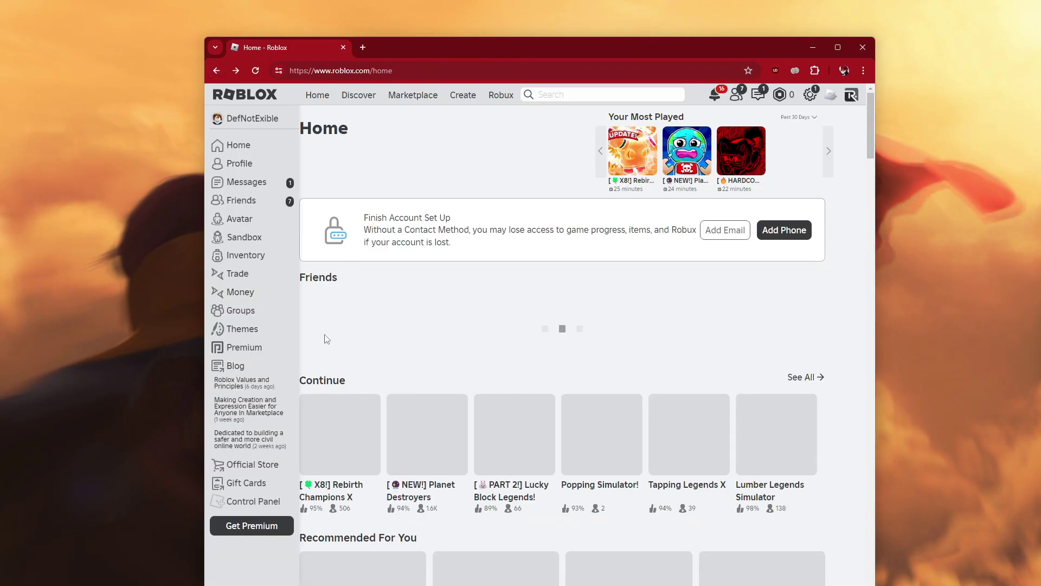
pyautogui.moveTo(327, 336)
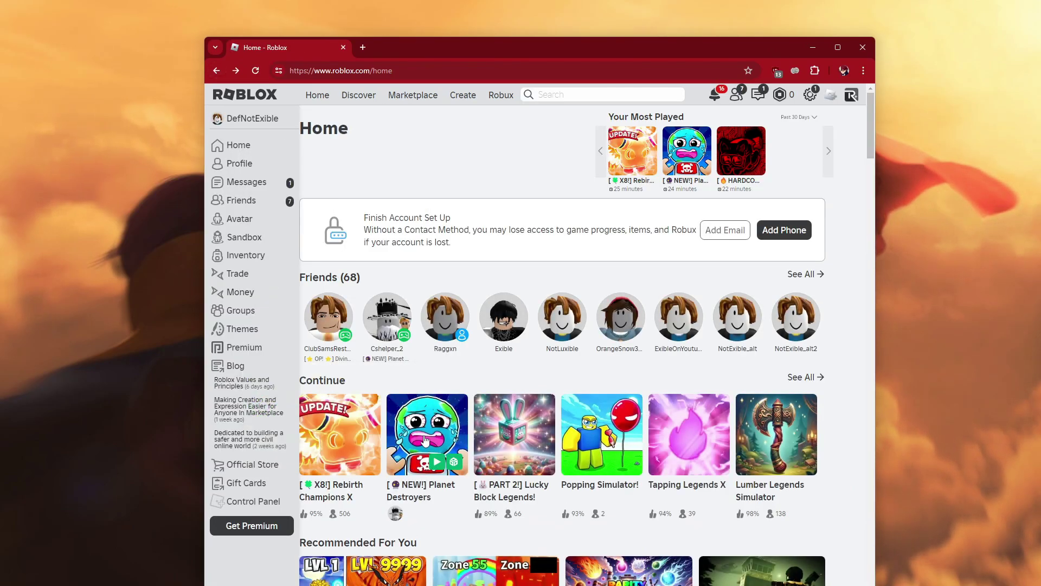
pyautogui.click(443, 435)
# Step: Copy the 'test' private server's link from its Configure page and move the browser aside
pyautogui.scroll(-15, 584, 450)
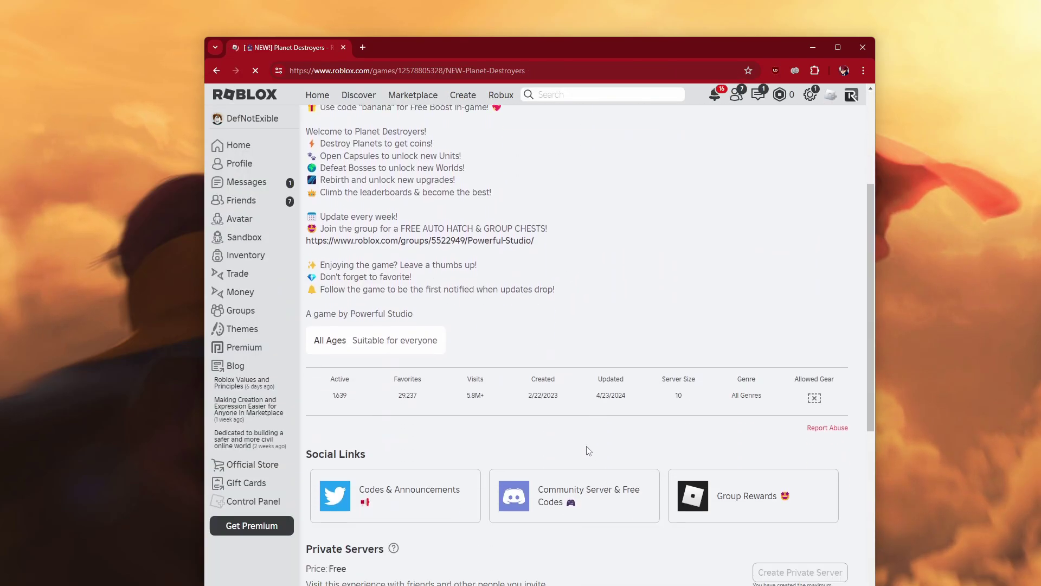
pyautogui.scroll(-8, 581, 446)
pyautogui.scroll(3, 727, 252)
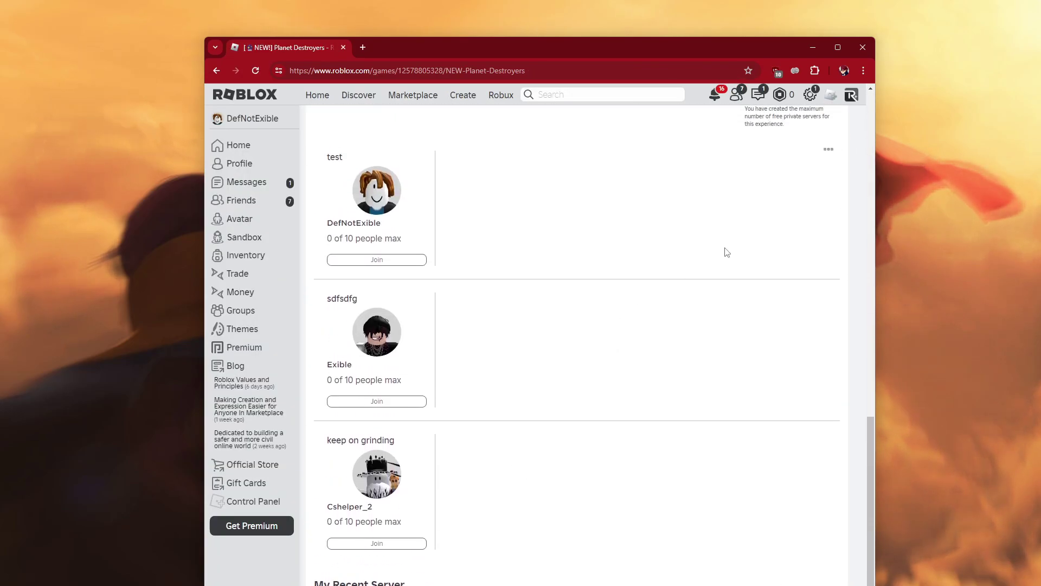
pyautogui.click(823, 153)
pyautogui.click(822, 171)
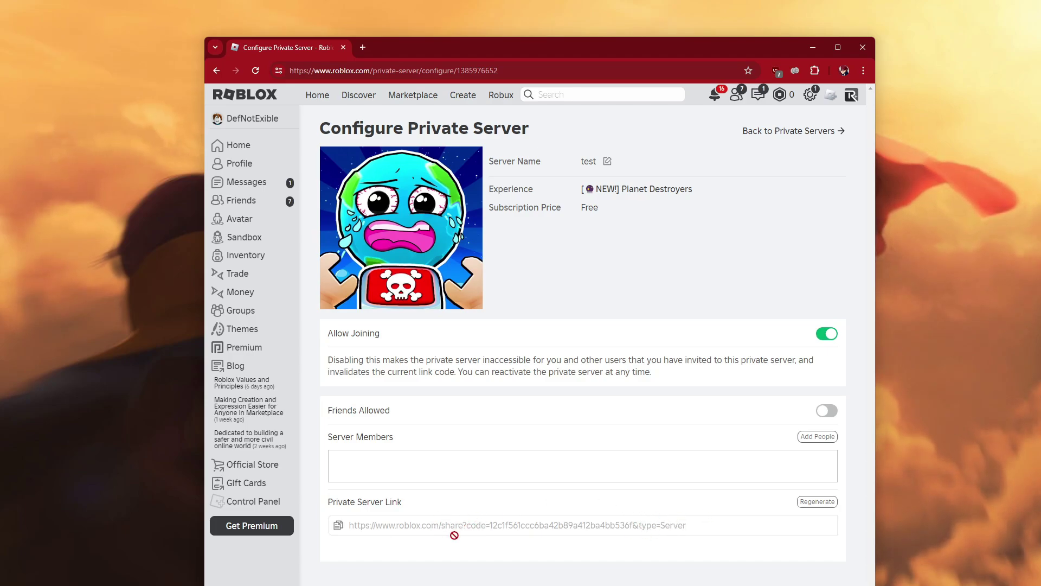
pyautogui.click(338, 526)
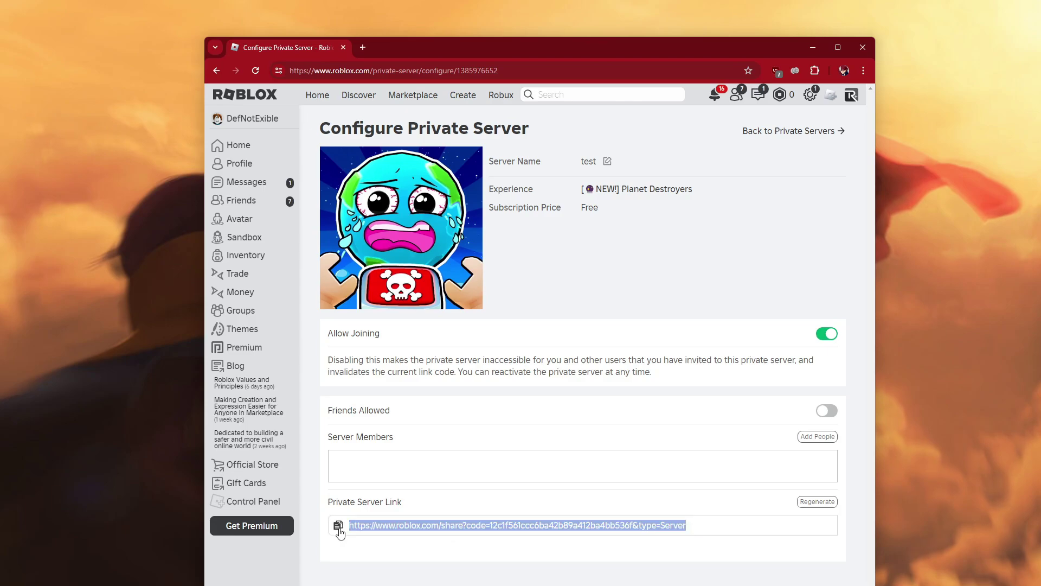
pyautogui.moveTo(440, 47); pyautogui.dragTo(409, 302)
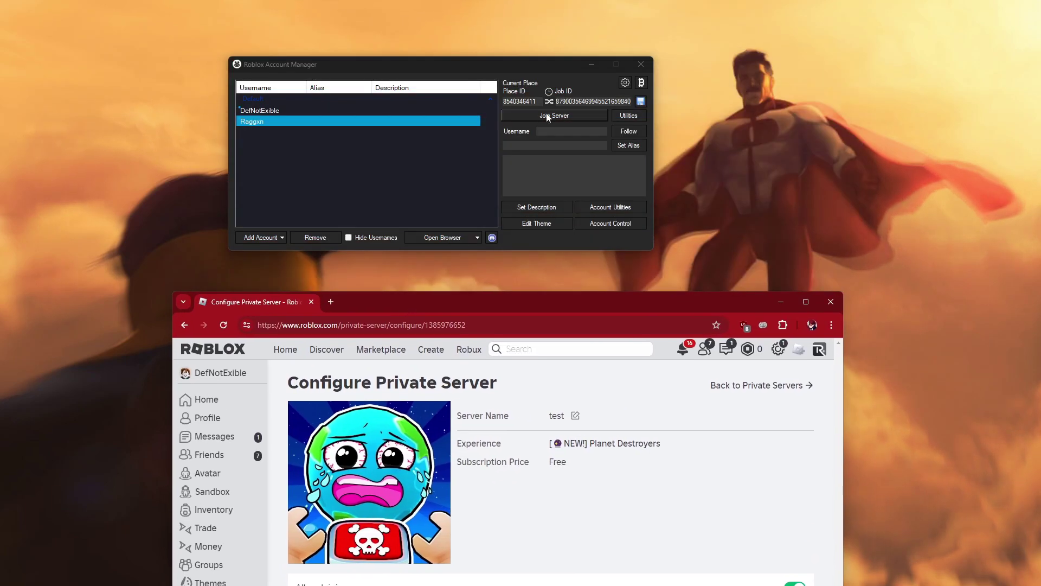
# Step: Replace the first account's Job ID with the copied private server link
pyautogui.doubleClick(579, 102)
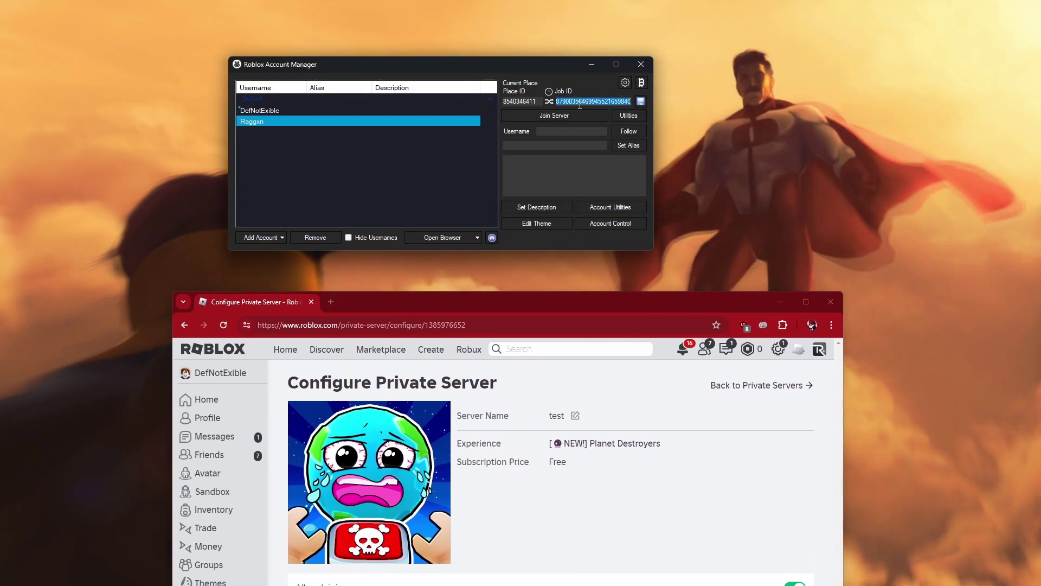
pyautogui.click(303, 111)
pyautogui.doubleClick(565, 102)
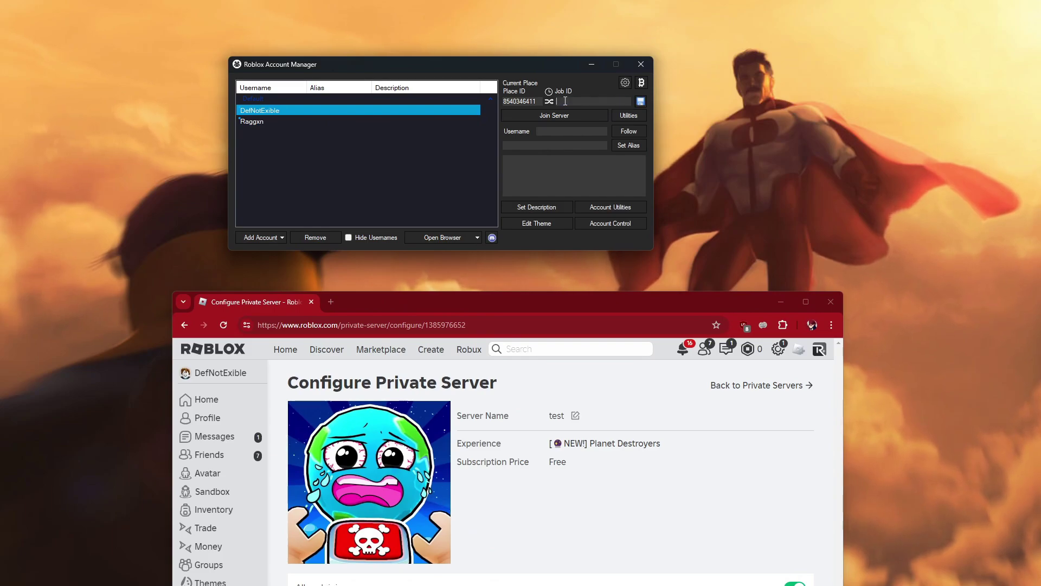
pyautogui.rightClick(565, 100)
pyautogui.click(591, 145)
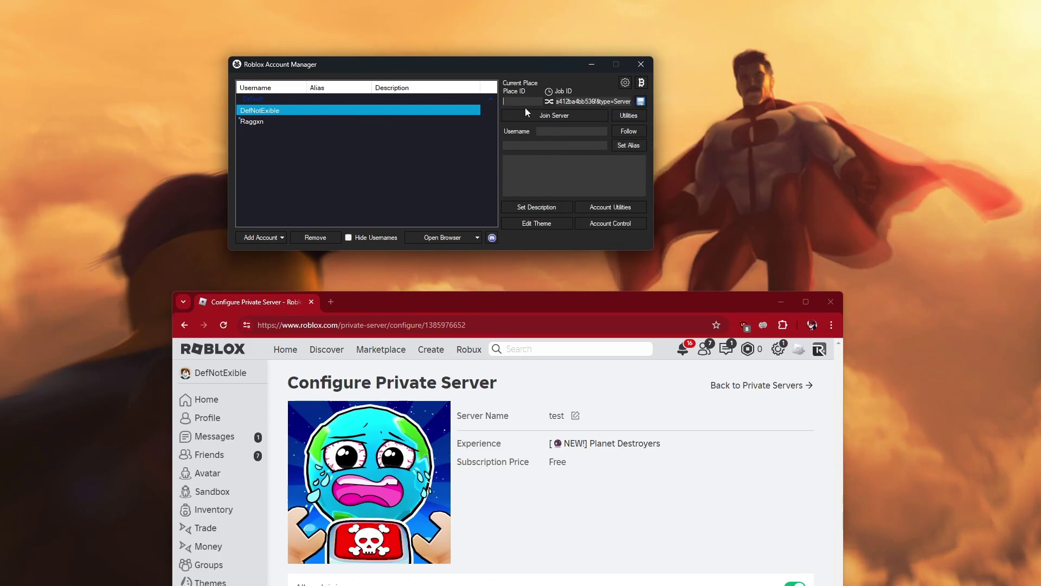
pyautogui.click(185, 326)
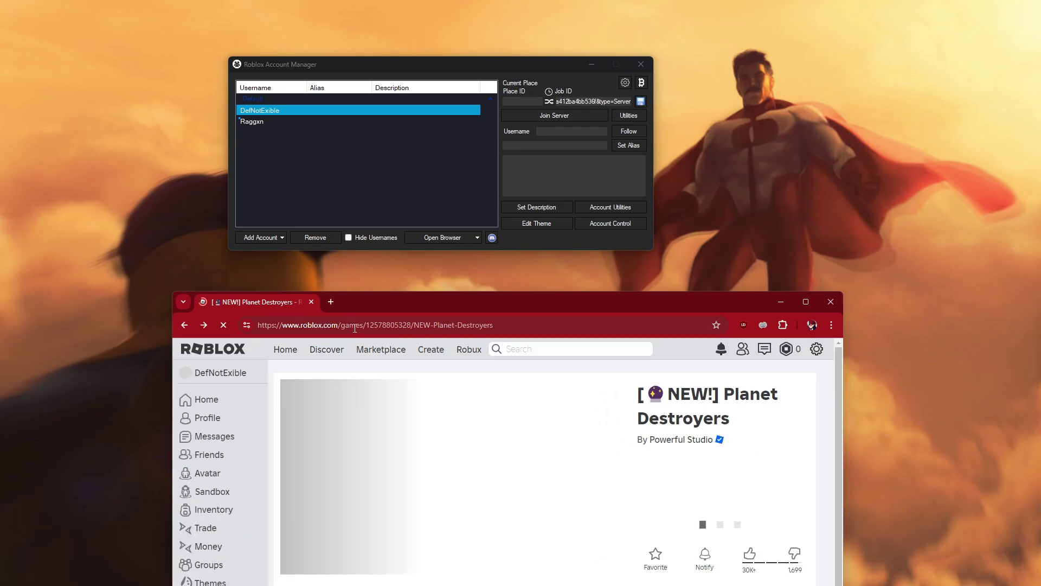
pyautogui.click(389, 325)
pyautogui.doubleClick(389, 325)
pyautogui.rightClick(389, 326)
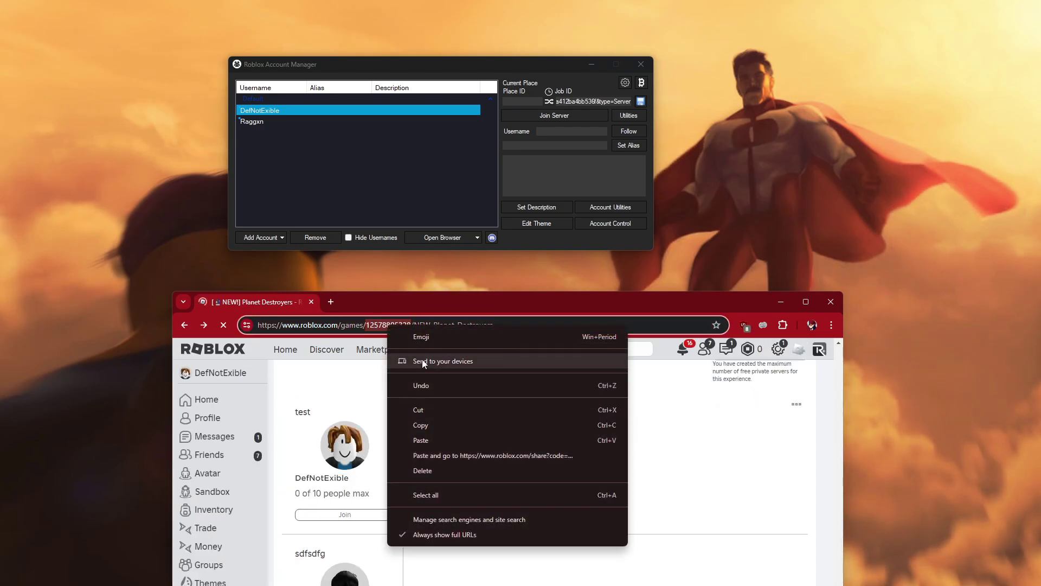
pyautogui.click(419, 422)
pyautogui.click(518, 103)
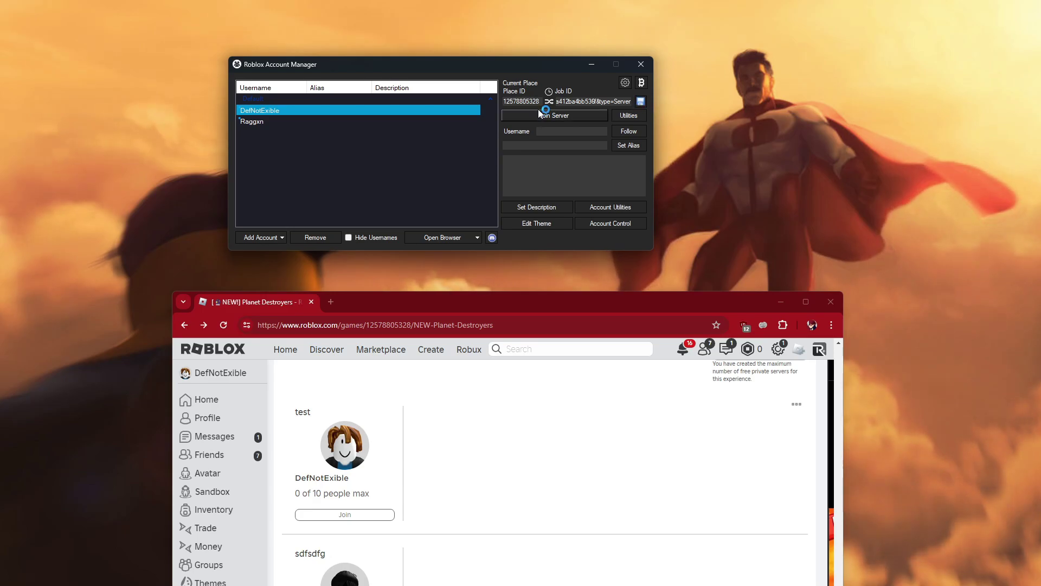
# Step: Launch Planet Destroyers with the first account using the entered private server details
pyautogui.click(540, 114)
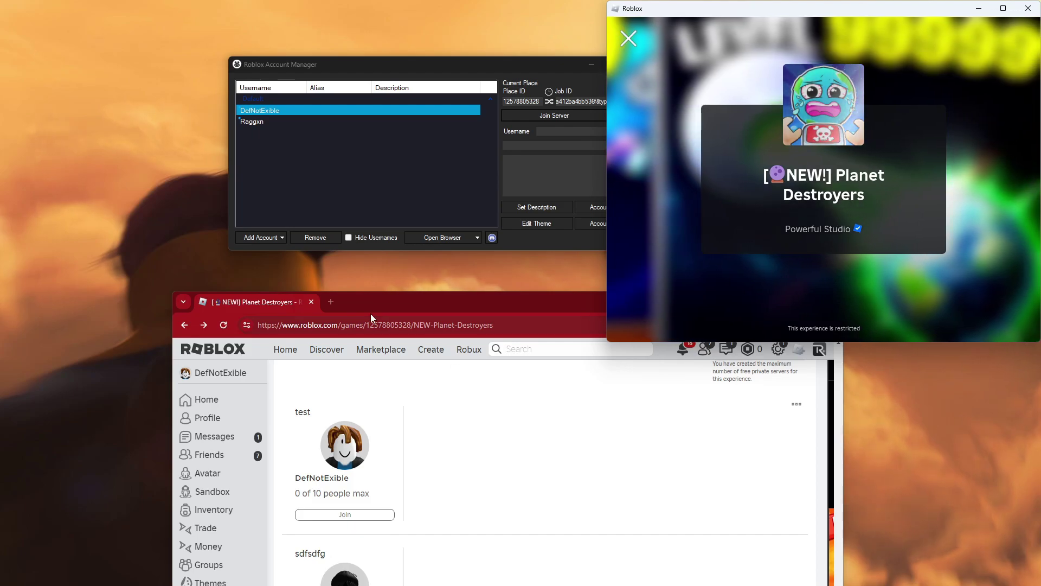
# Step: Open a new tab, then copy the 'test' server's share link from its Configure page
pyautogui.moveTo(374, 299); pyautogui.dragTo(296, 155)
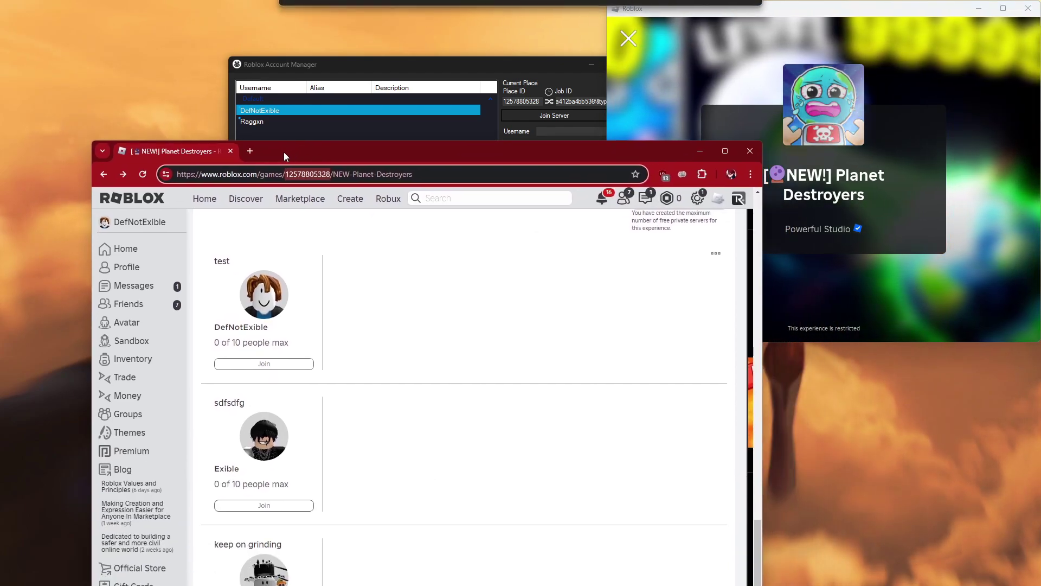
pyautogui.click(253, 154)
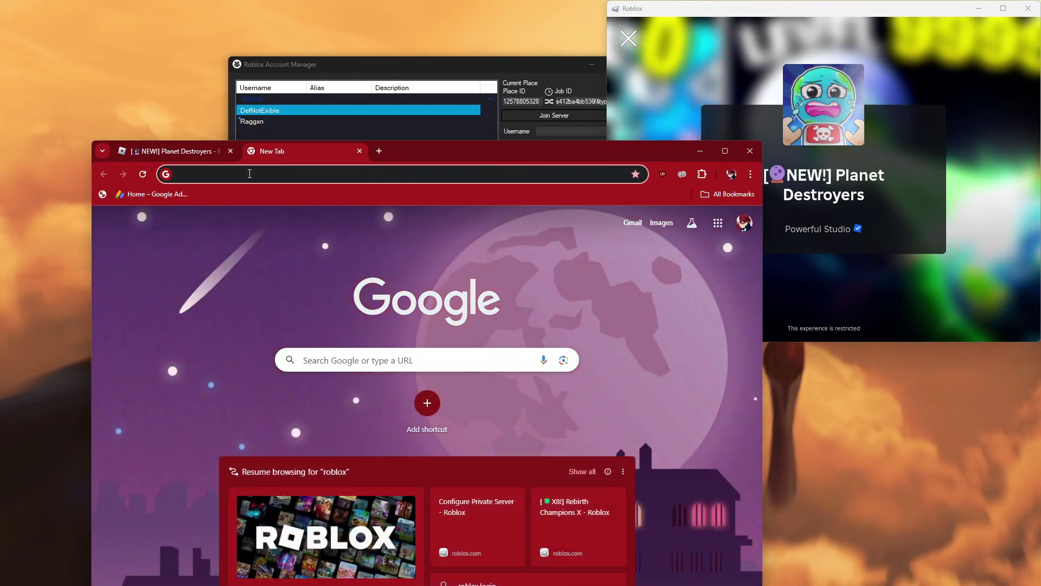
pyautogui.click(208, 158)
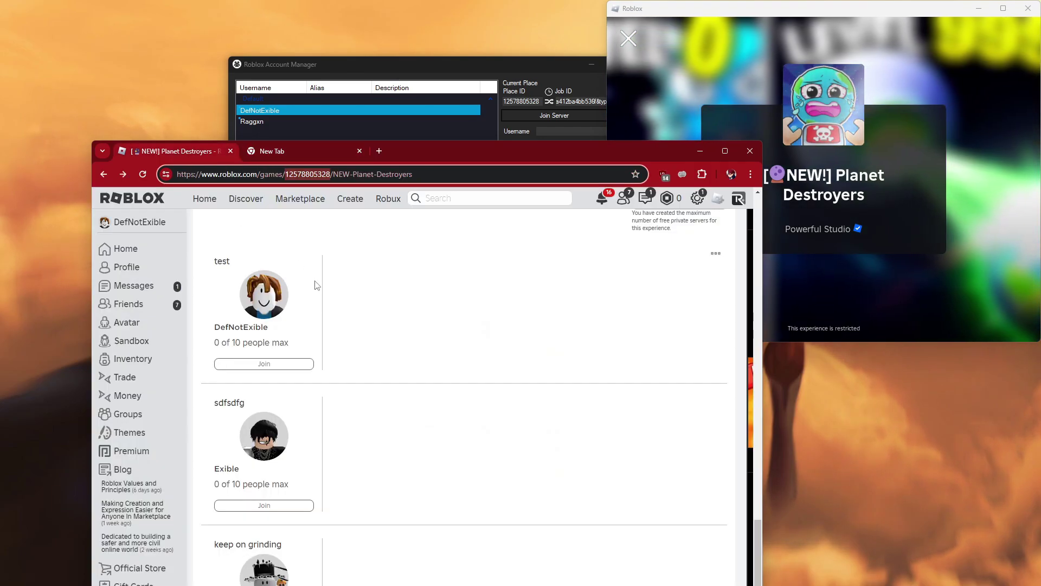
pyautogui.scroll(-3, 360, 302)
pyautogui.scroll(6, 506, 337)
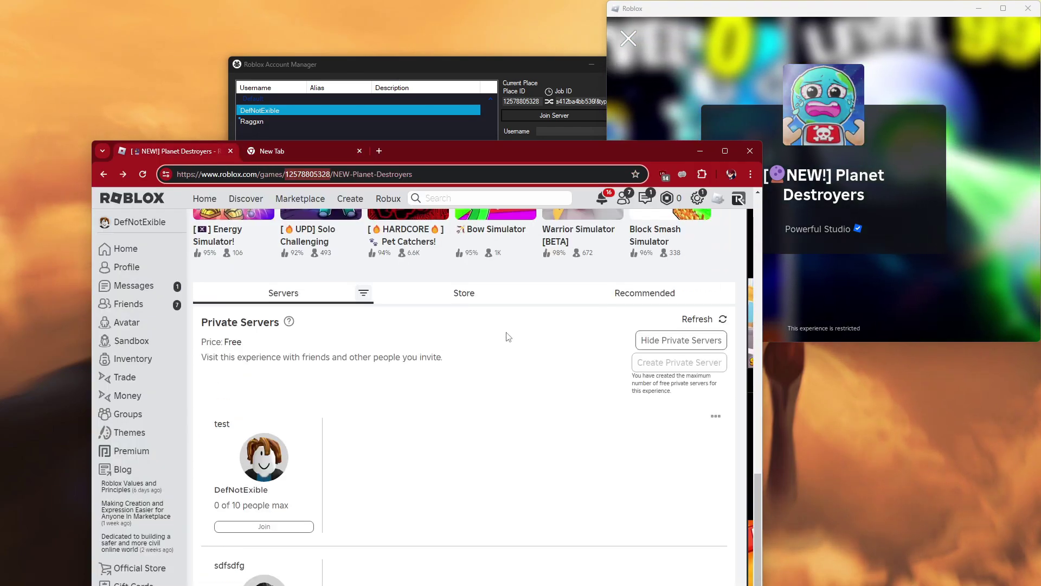
pyautogui.click(716, 416)
pyautogui.click(708, 438)
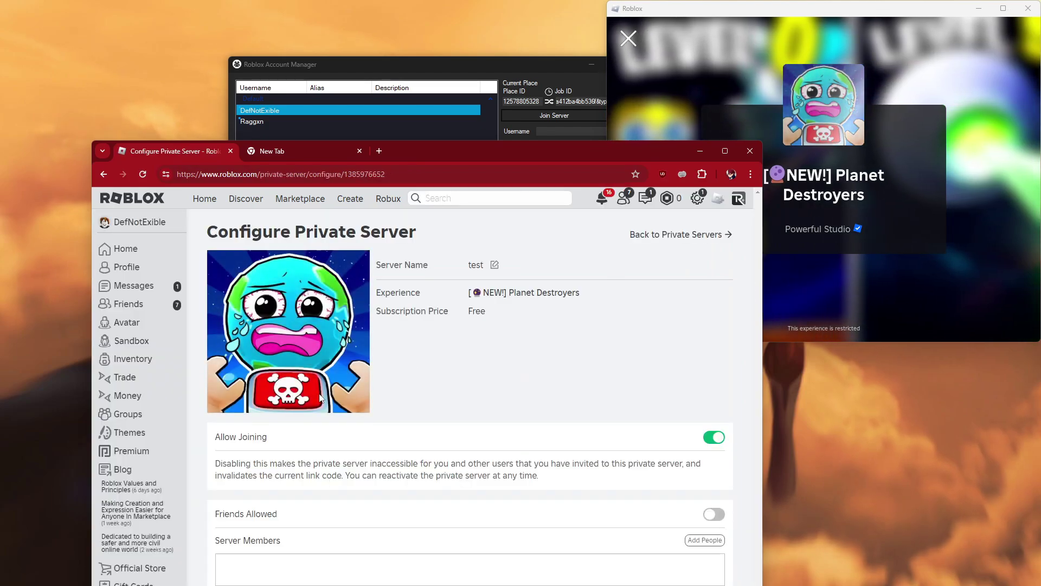
pyautogui.moveTo(430, 151); pyautogui.dragTo(385, 73)
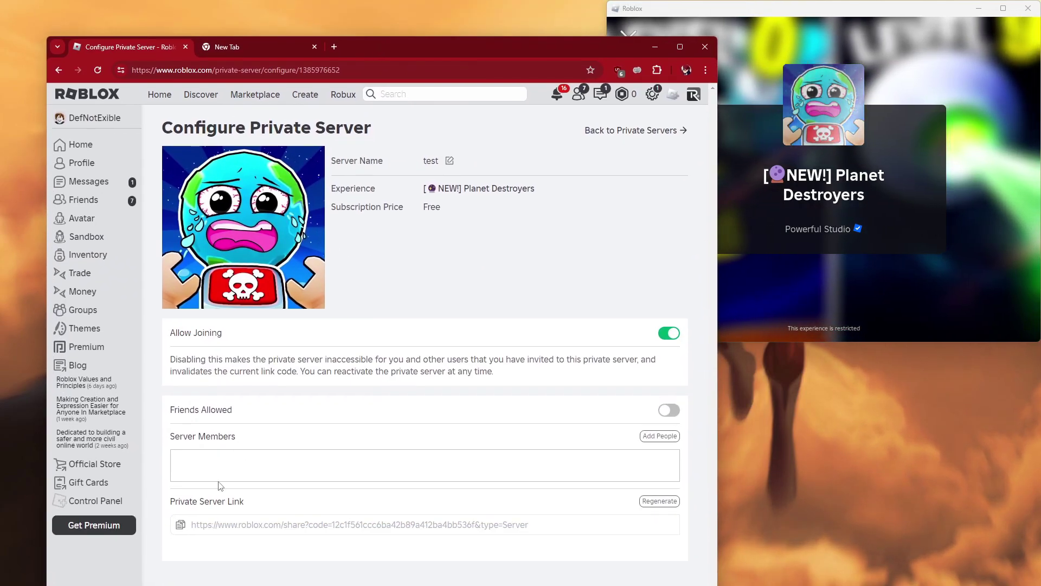
pyautogui.click(181, 524)
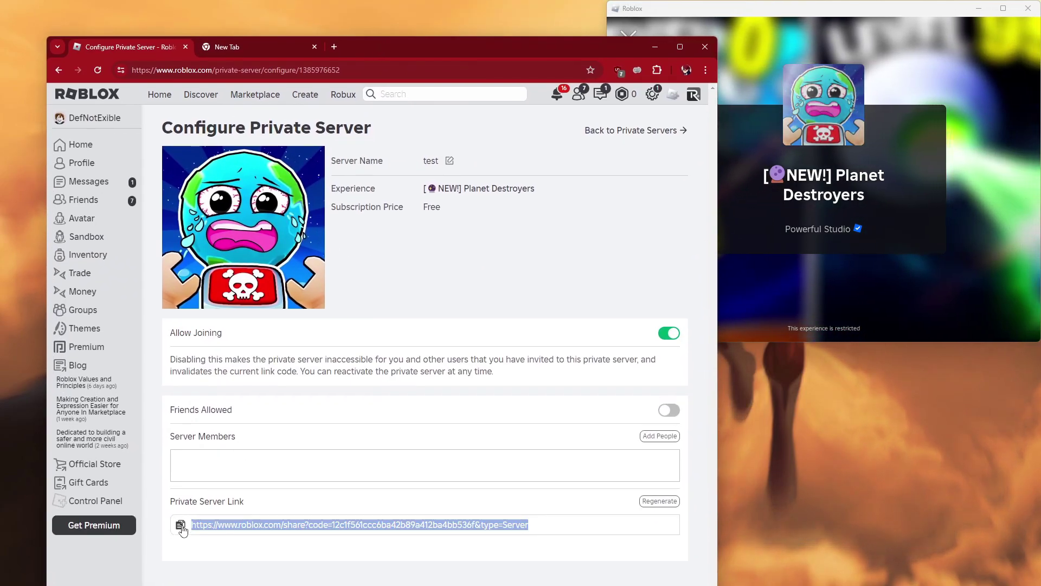
# Step: Load the share link in the new tab, copy the redirected privateServerLinkCode address, and close Chrome
pyautogui.click(233, 47)
pyautogui.rightClick(191, 71)
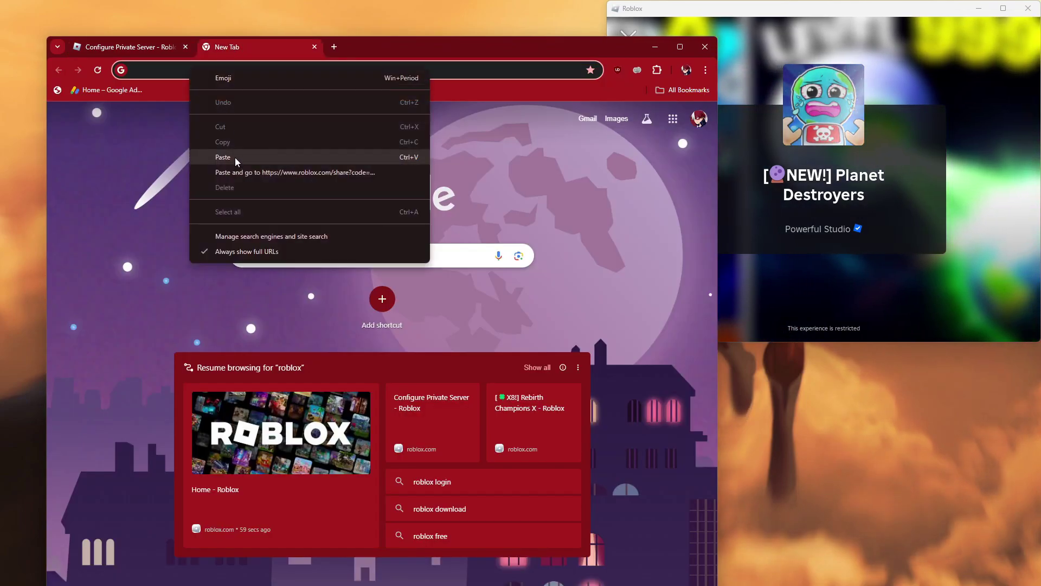
pyautogui.click(234, 158)
pyautogui.press('Return')
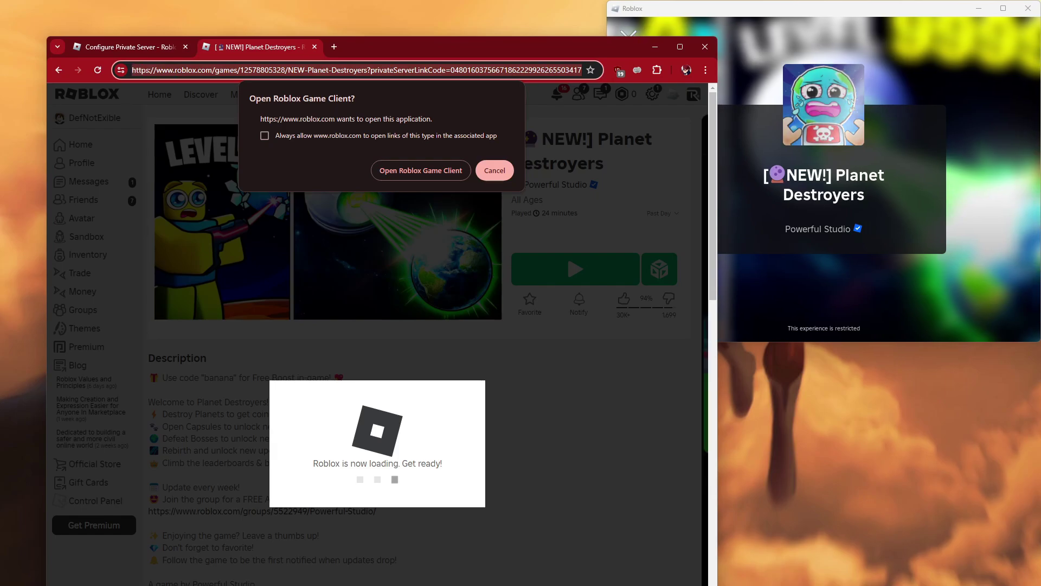
pyautogui.rightClick(219, 71)
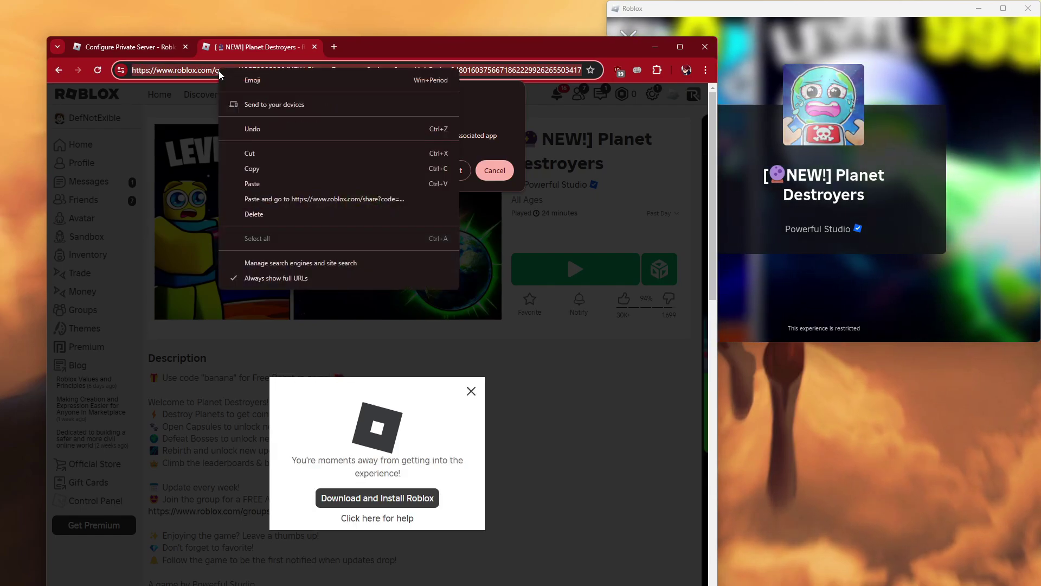
pyautogui.click(254, 171)
pyautogui.click(704, 47)
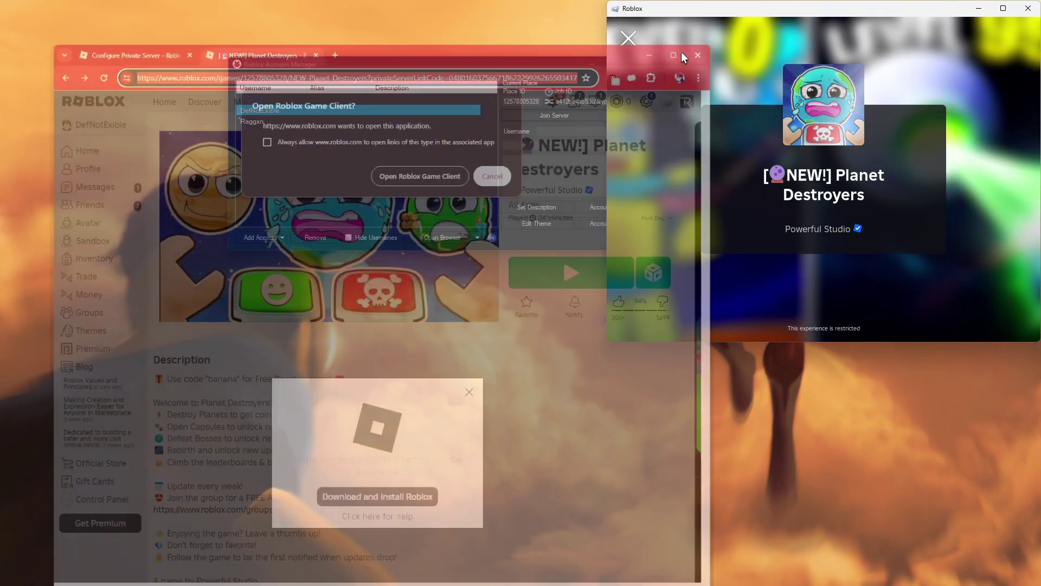
# Step: Close Roblox, replace the Job ID with the link-code address, and join the server again
pyautogui.click(1020, 13)
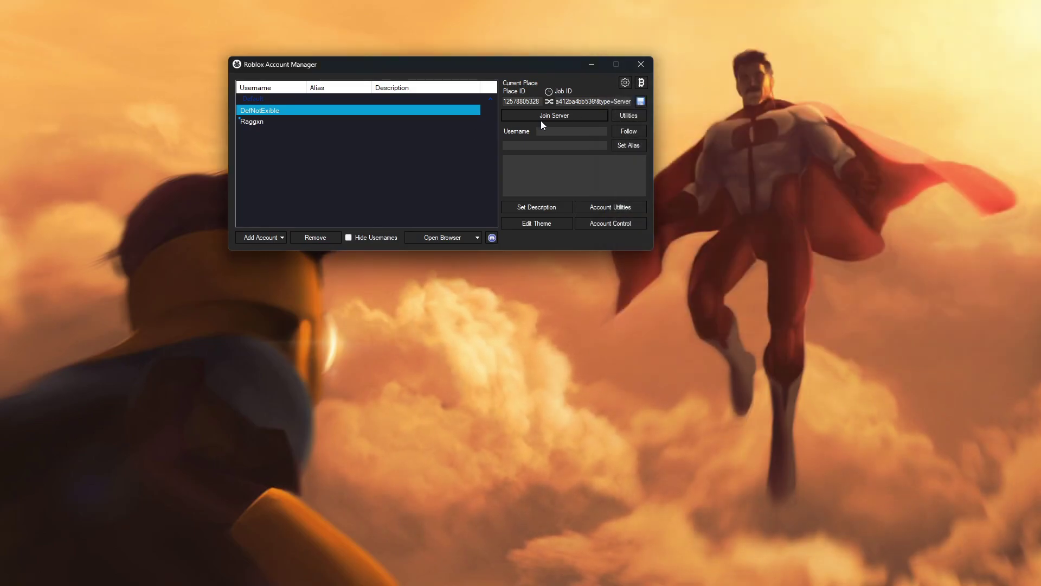
pyautogui.click(580, 101)
pyautogui.hotkey('ctrl', 'a')
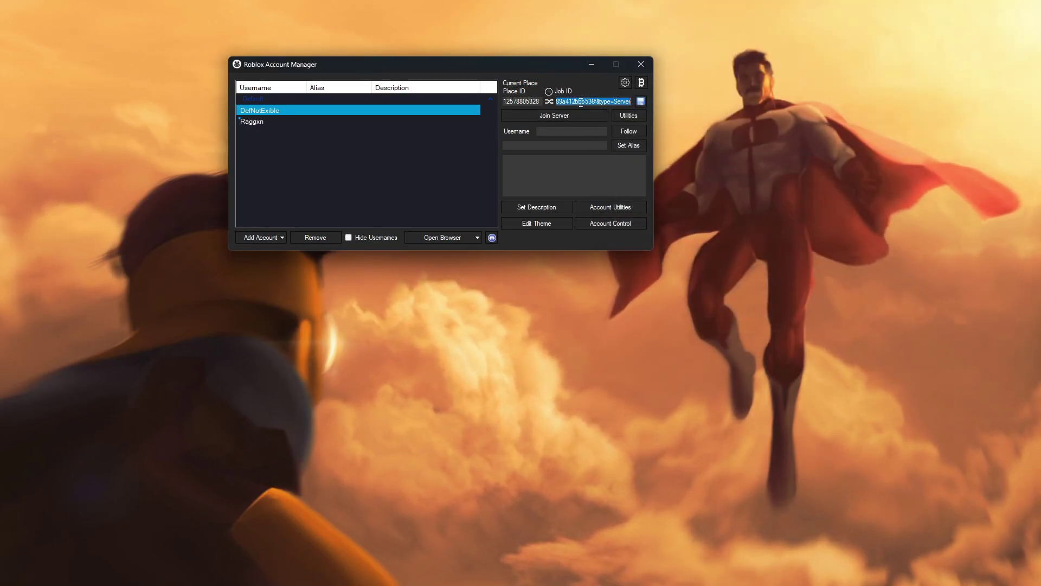
pyautogui.press('BackSpace')
pyautogui.rightClick(578, 104)
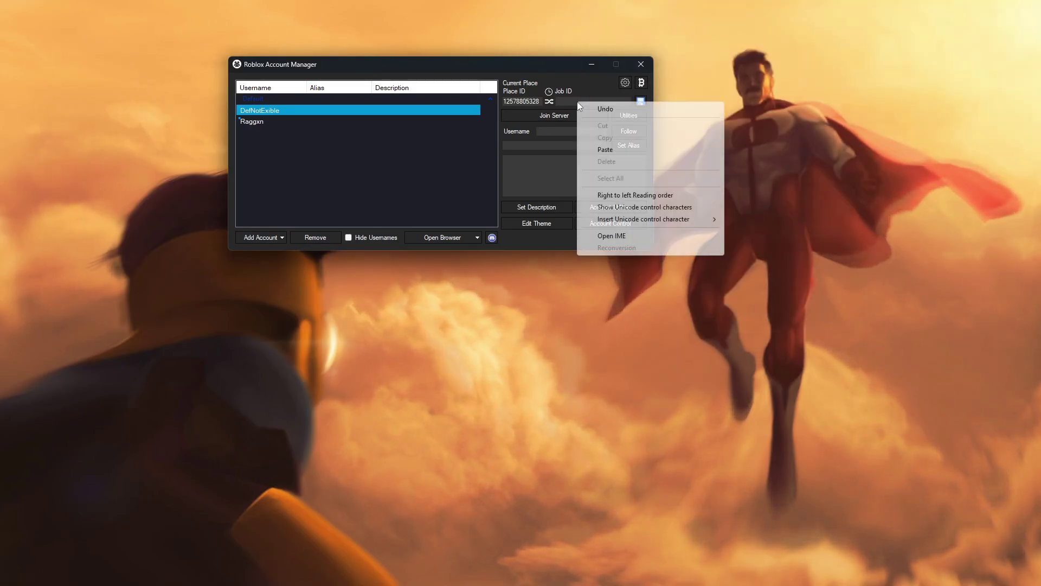
pyautogui.click(605, 149)
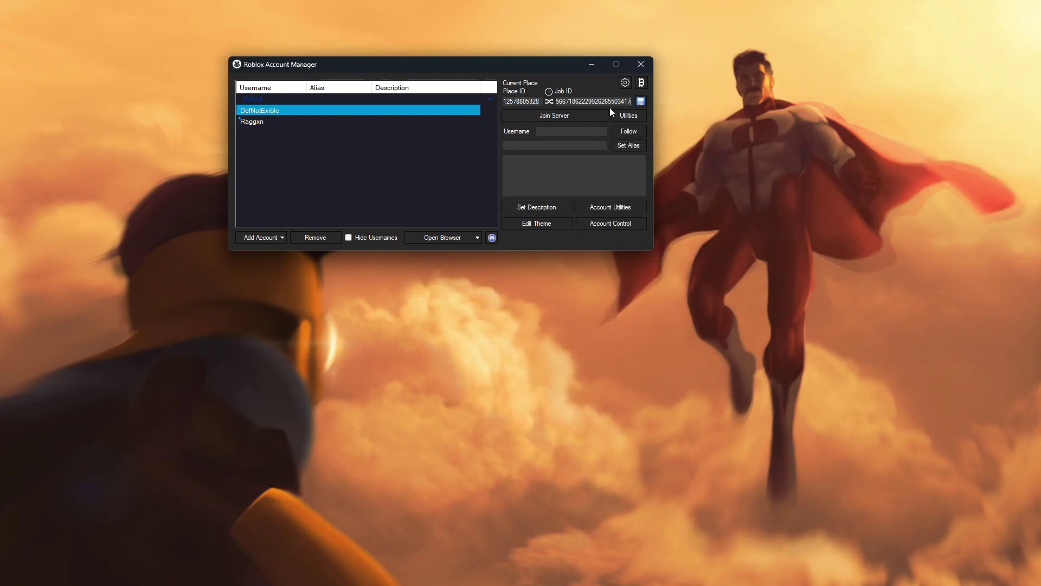
pyautogui.click(503, 117)
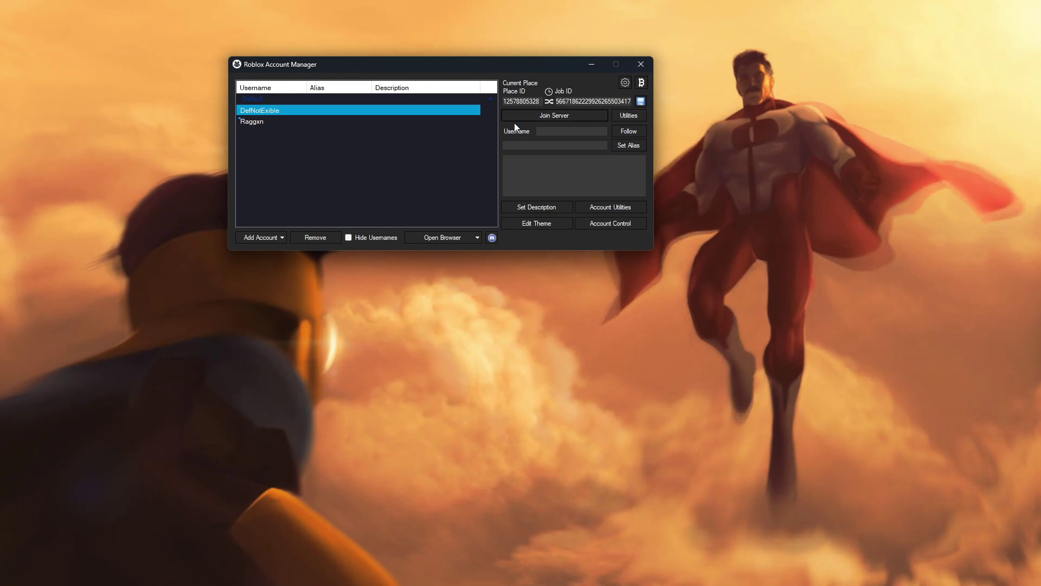